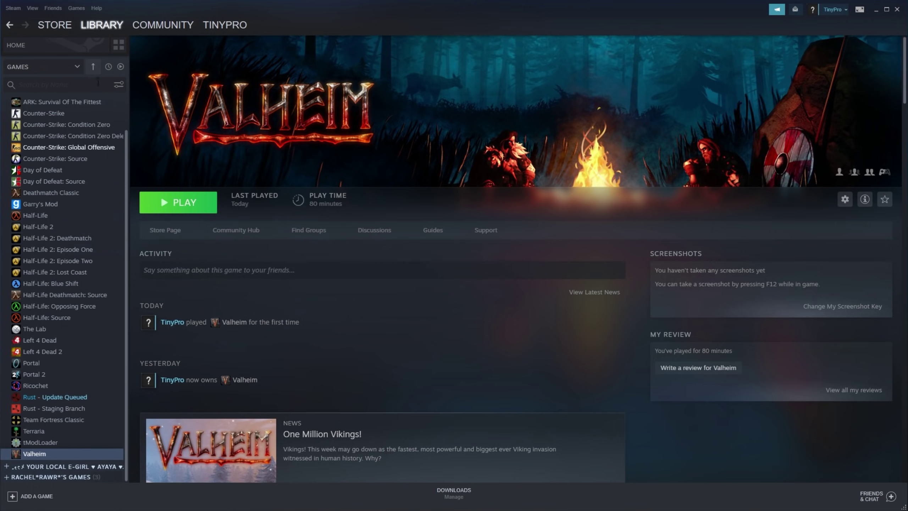
Include tools in the Steam library and search 'valhe' to find Valheim Dedicated Server.
left_click(77, 67)
left_click(53, 94)
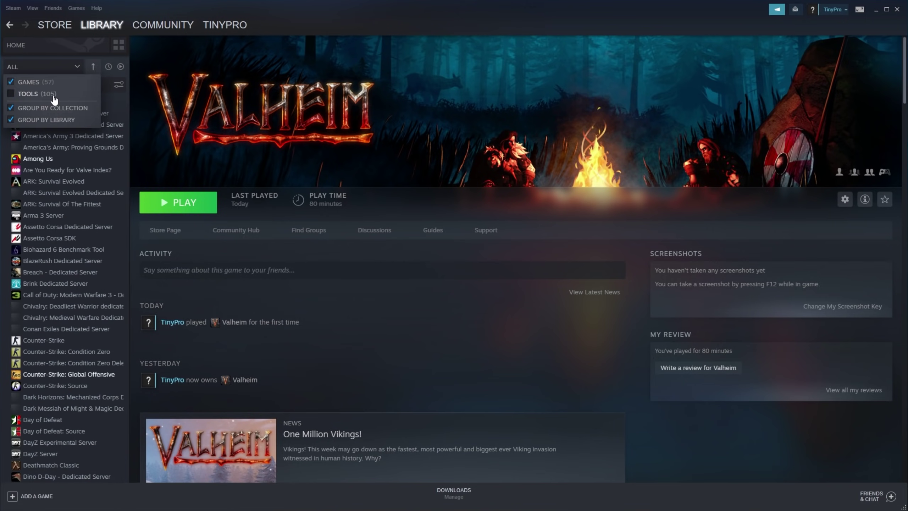
left_click(59, 85)
type("valhe")
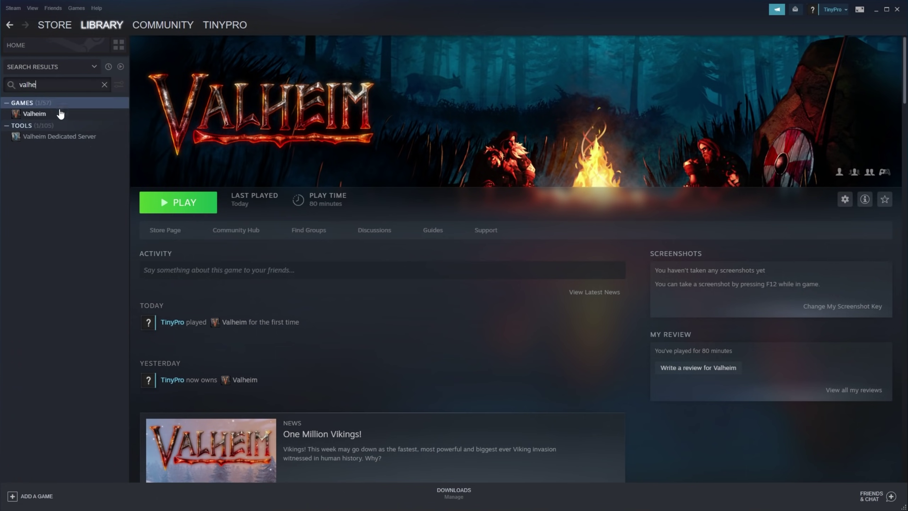
left_click(61, 137)
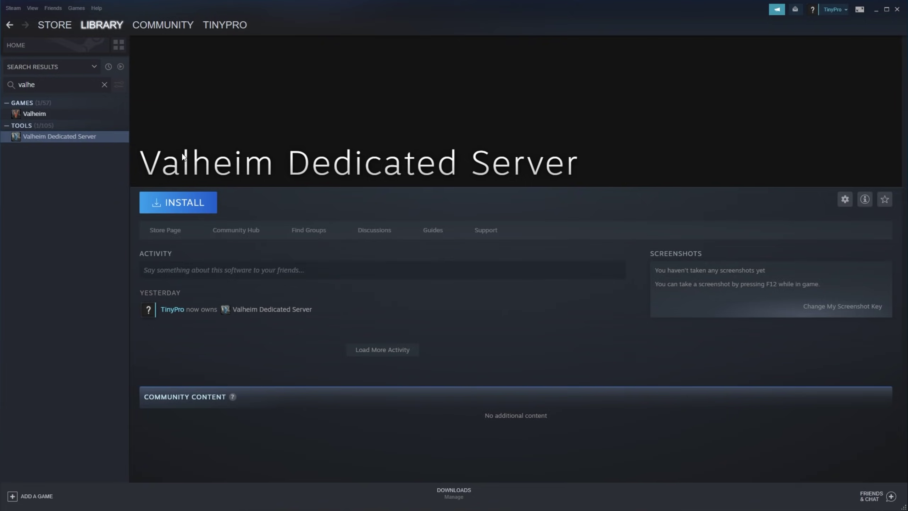
Install Valheim Dedicated Server with the default settings and check its download progress.
left_click(175, 211)
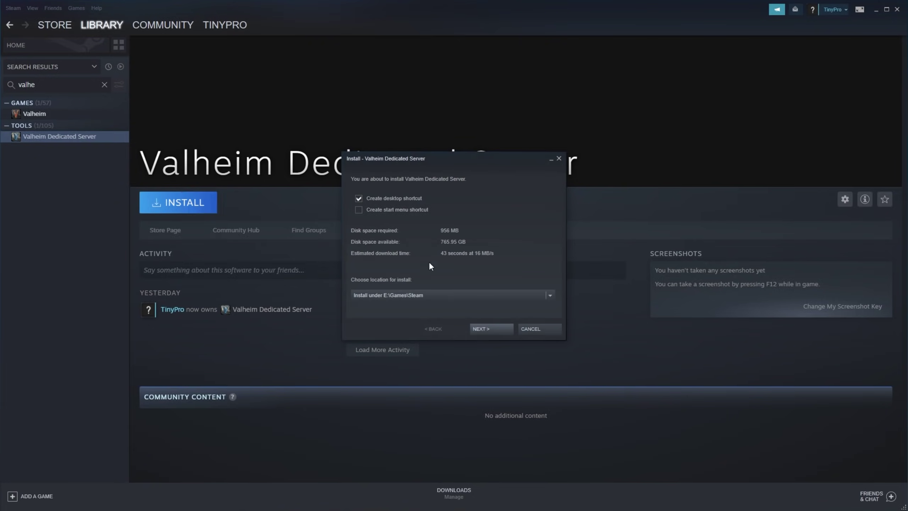
left_click(480, 329)
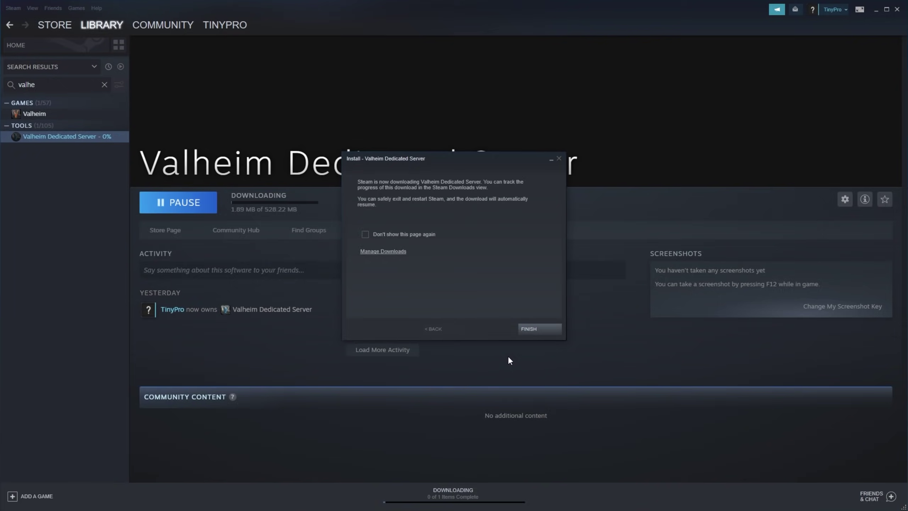
left_click(534, 328)
left_click(451, 495)
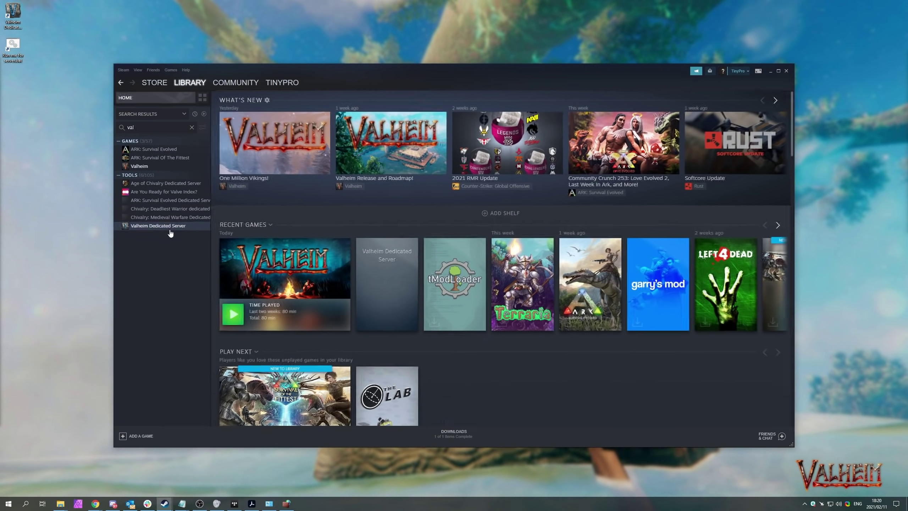
left_click(168, 226)
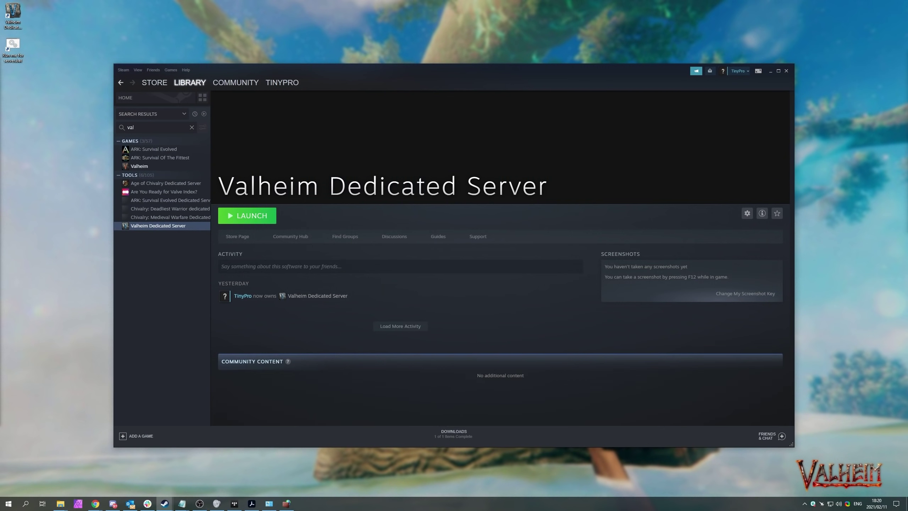
Switch to the browser showing the 'steamcmd' search results.
key("alt+Tab")
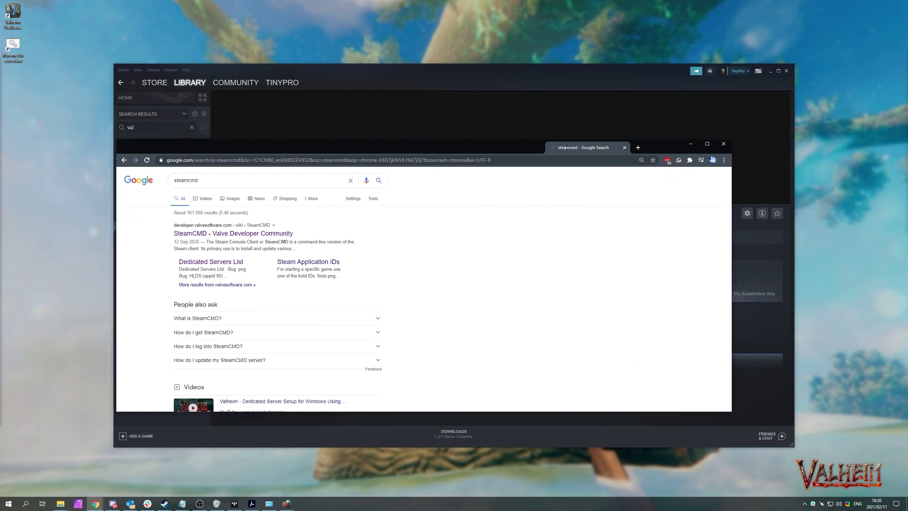
key("super+Up")
key("super+Down")
Download the Windows steamcmd.zip from the Valve Developer Community SteamCMD page and open it.
left_click(217, 132)
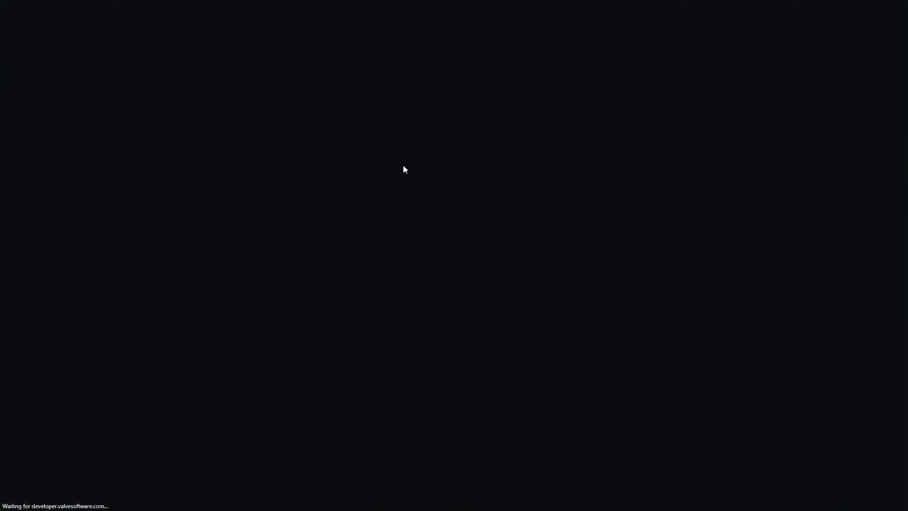
scroll(405, 136, "down", 10)
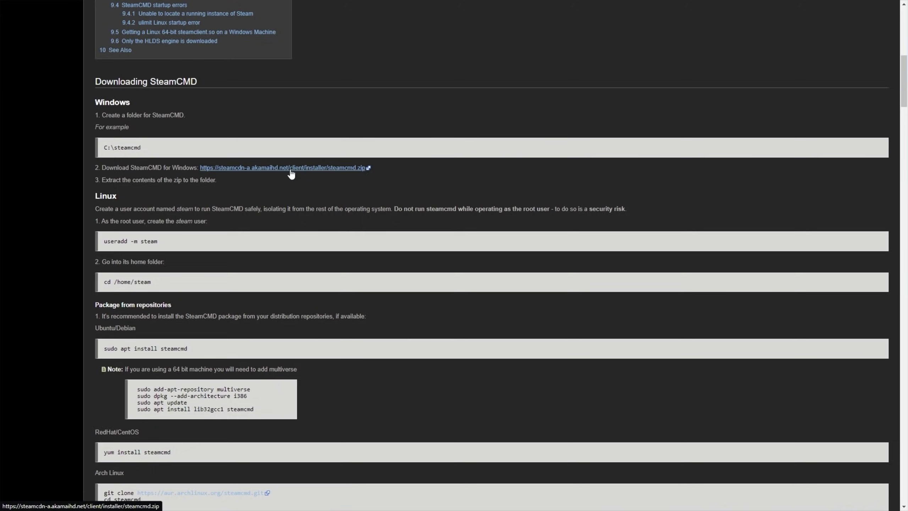
scroll(310, 108, "up", 1)
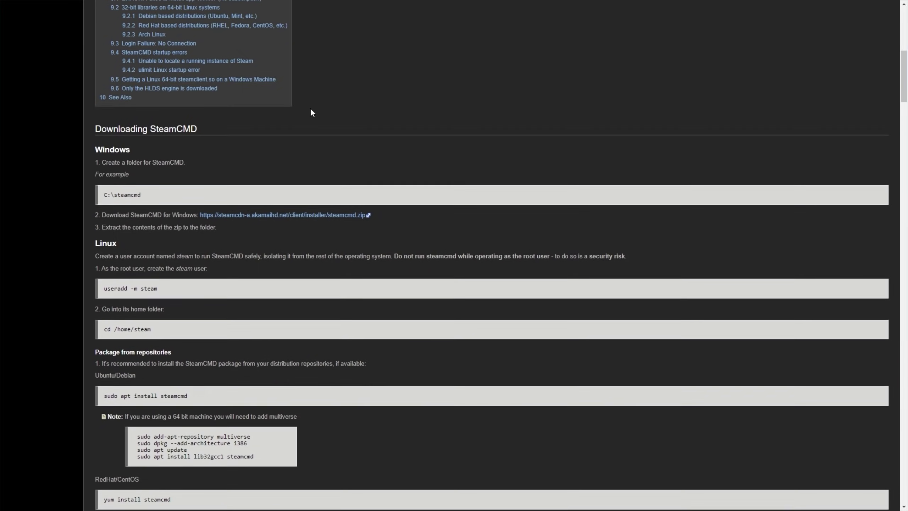
scroll(310, 108, "down", 1)
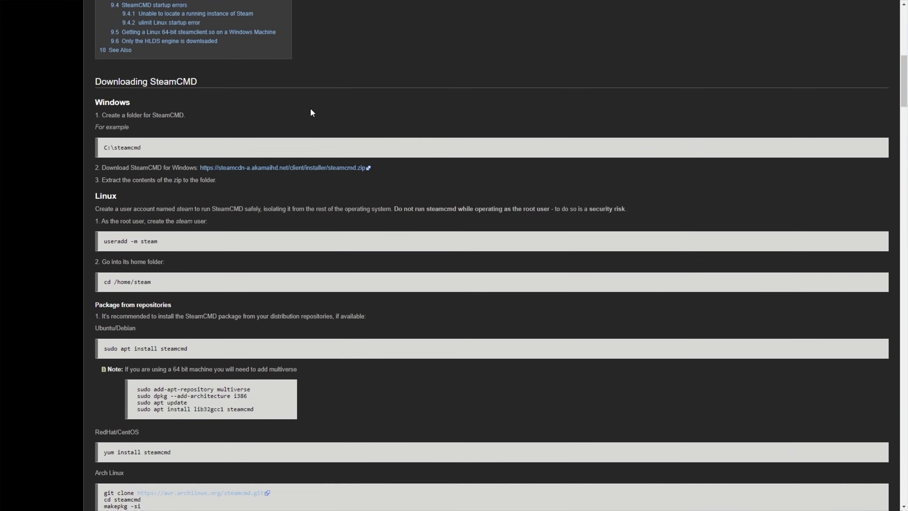
left_click(279, 168)
left_click(14, 496)
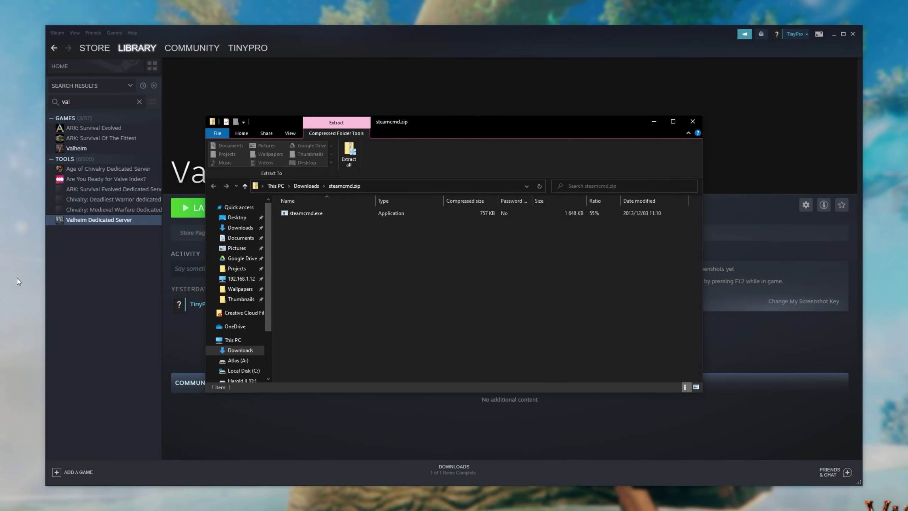
right_click(17, 278)
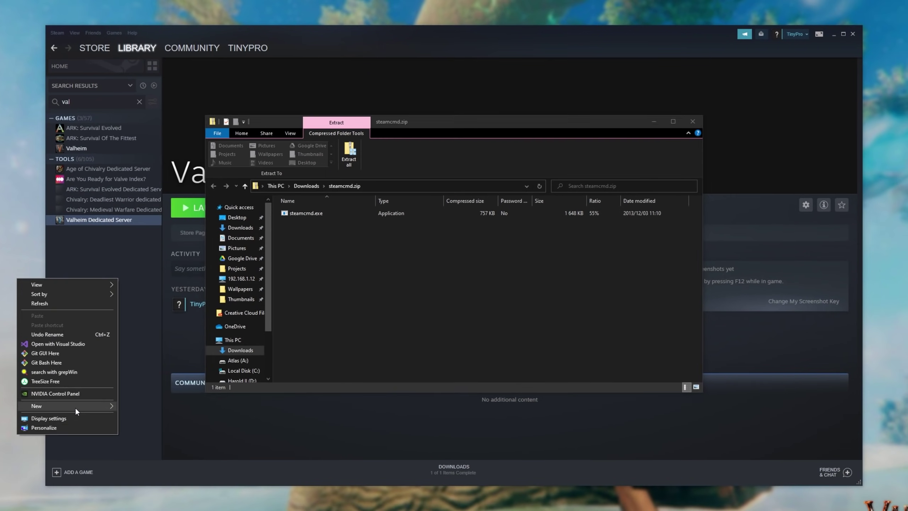
Create New folder (4) on the desktop and copy steamcmd.exe into it.
left_click(157, 408)
key("Return")
key("Return")
left_click_drag(404, 214, 771, 226)
left_click_drag(786, 115, 678, 122)
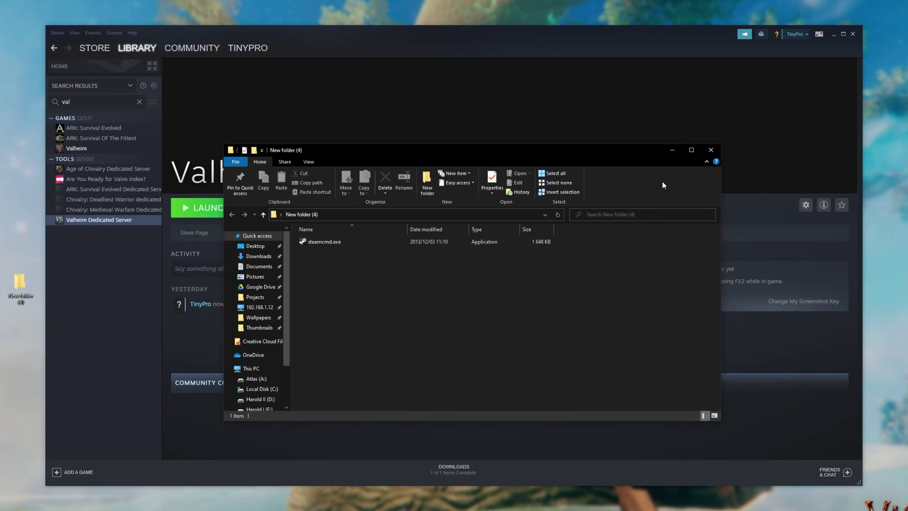
Run steamcmd.exe, log in anonymously and start 'app_update 896660' for the Valheim server.
double_click(491, 215)
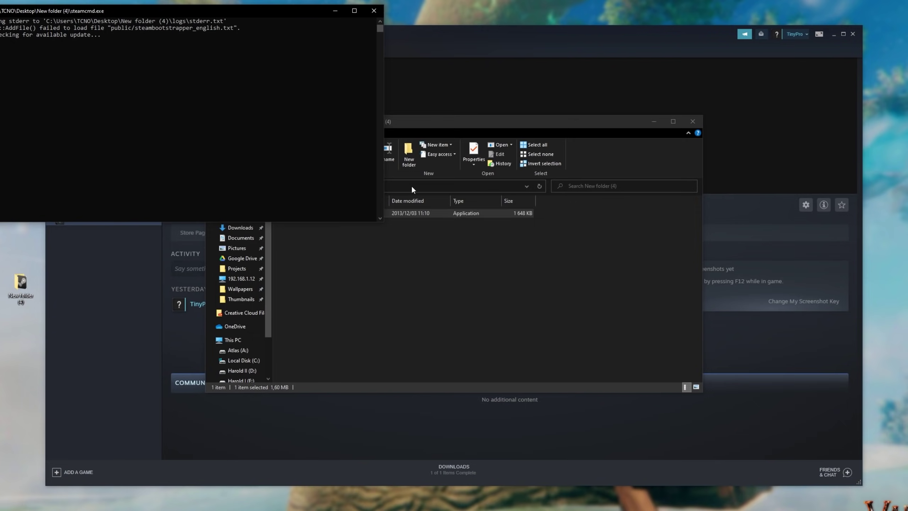
left_click_drag(214, 14, 498, 154)
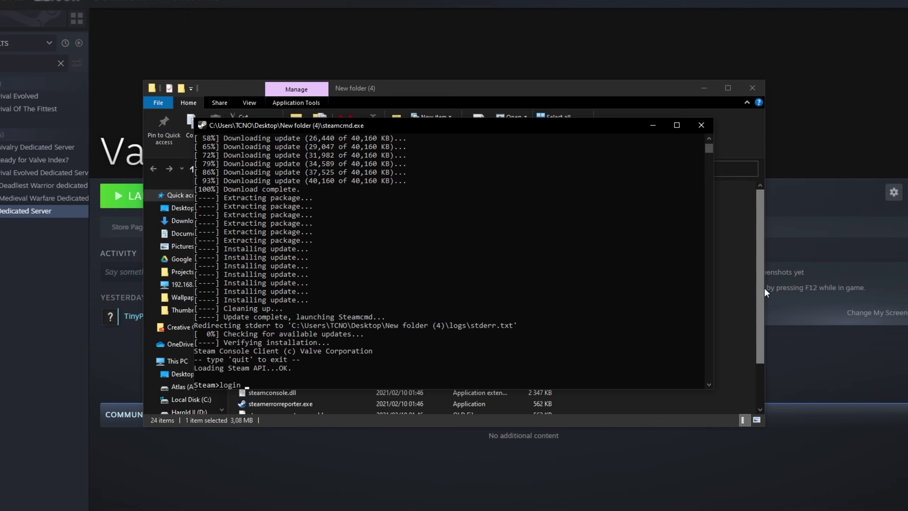
key("Return")
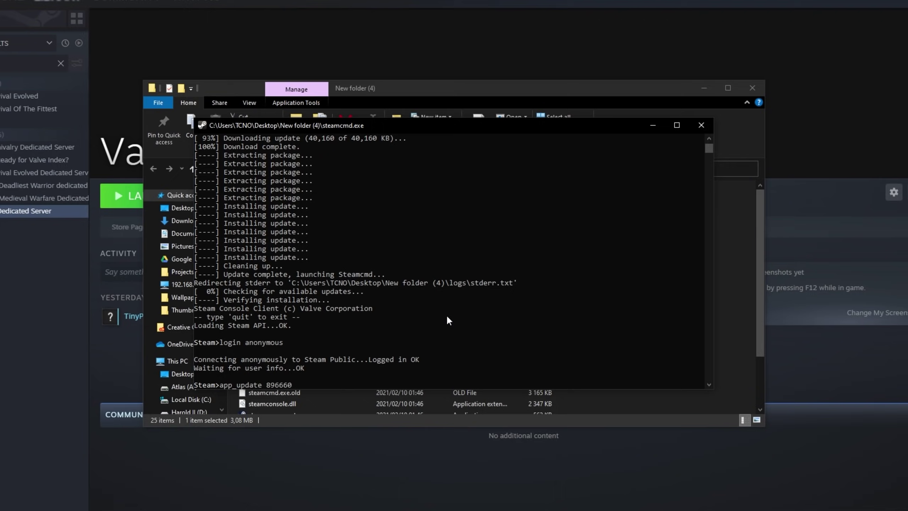
key("Return")
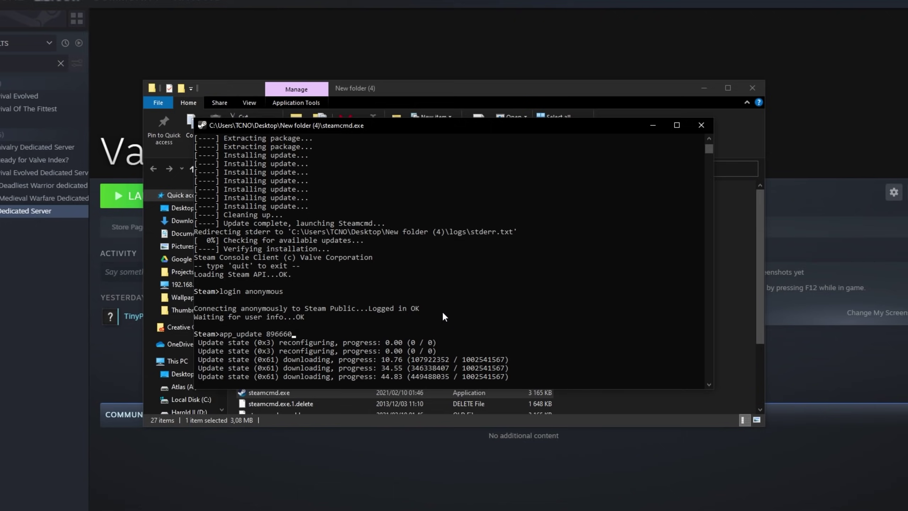
Open steamapps > common > Valheim dedicated server in New folder (4).
left_click_drag(267, 123, 495, 130)
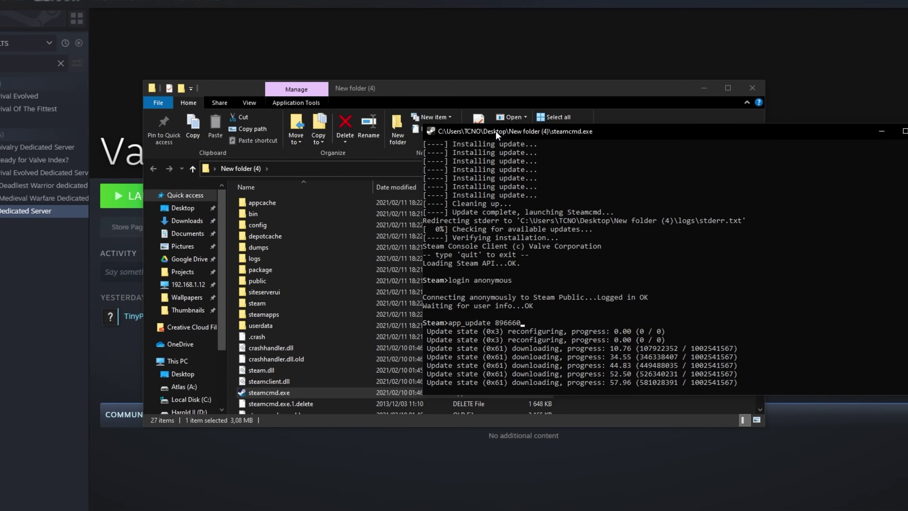
double_click(269, 317)
double_click(280, 202)
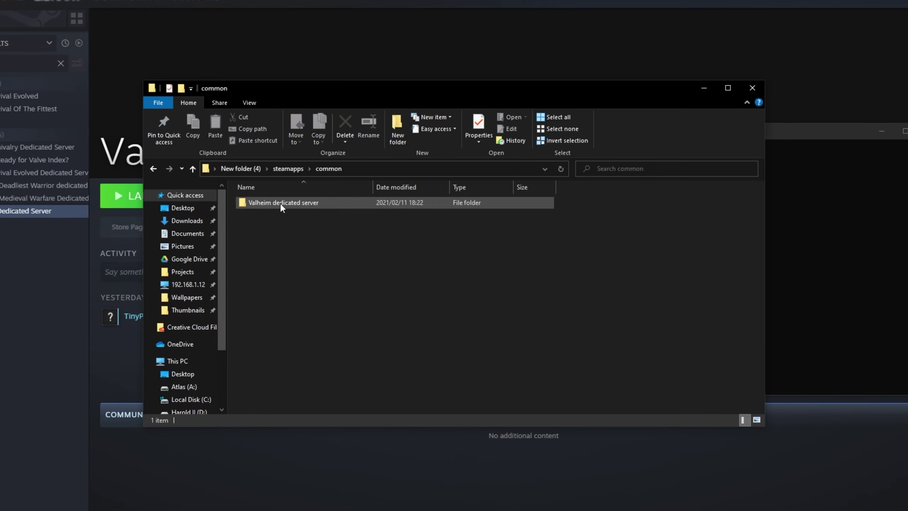
double_click(297, 201)
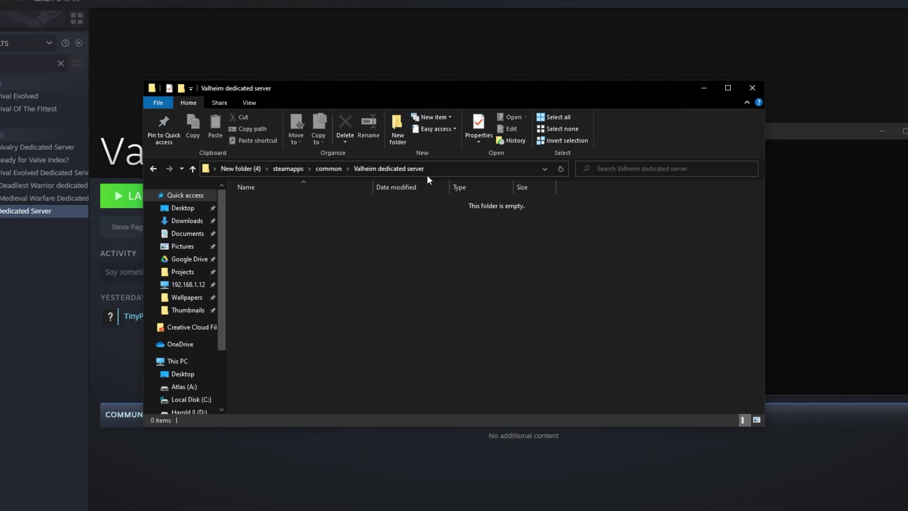
Trim the address path back to steamapps, then reopen common > Valheim dedicated server to see the files.
left_click(436, 170)
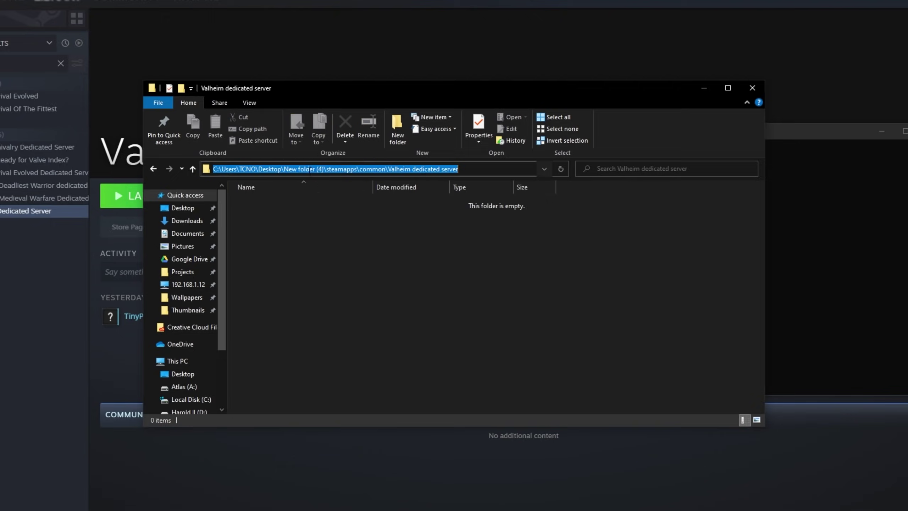
left_click_drag(354, 169, 461, 170)
key("BackSpace")
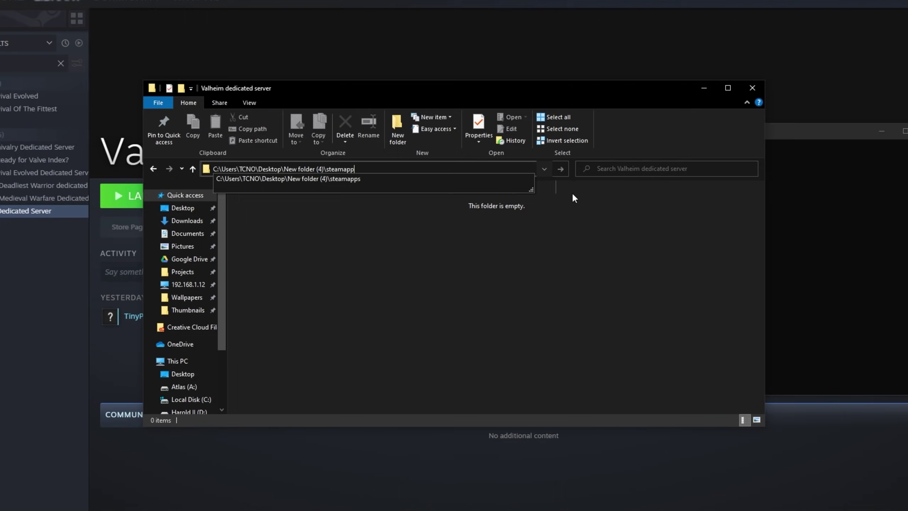
key("Return")
left_click(322, 166)
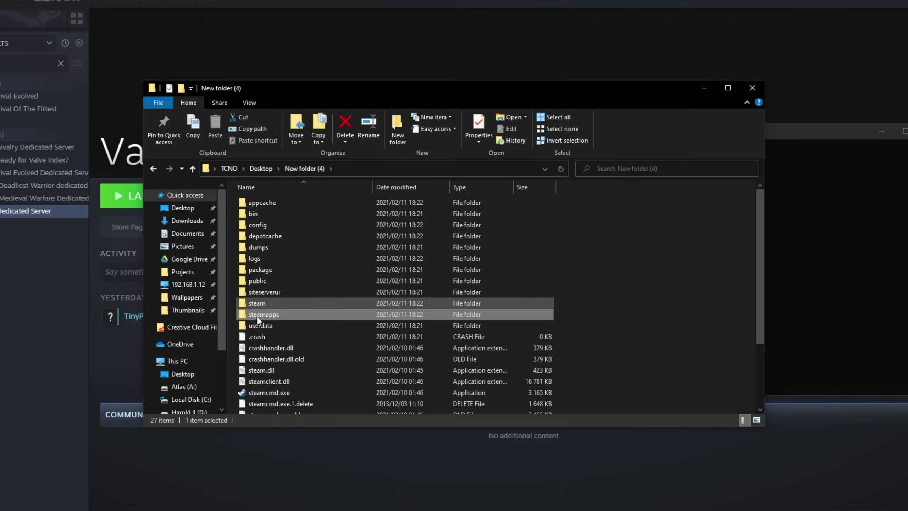
left_click(270, 391)
double_click(316, 314)
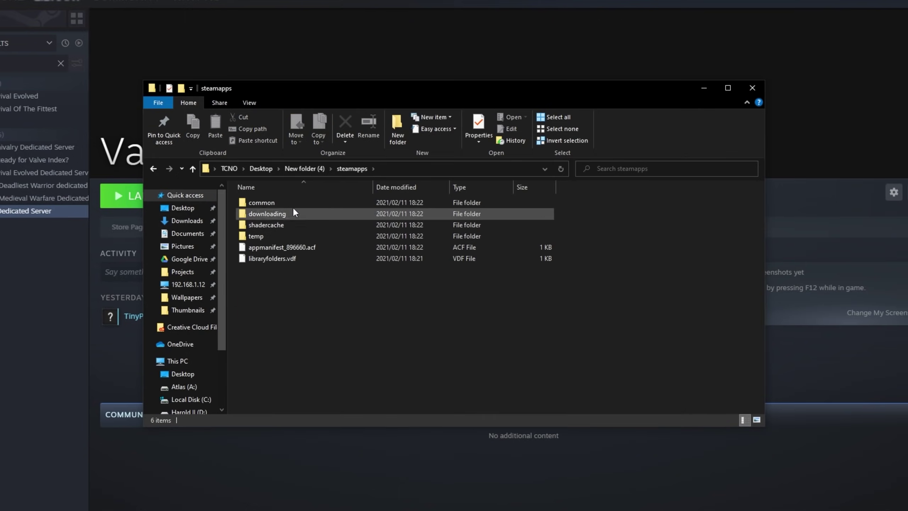
double_click(290, 202)
double_click(290, 202)
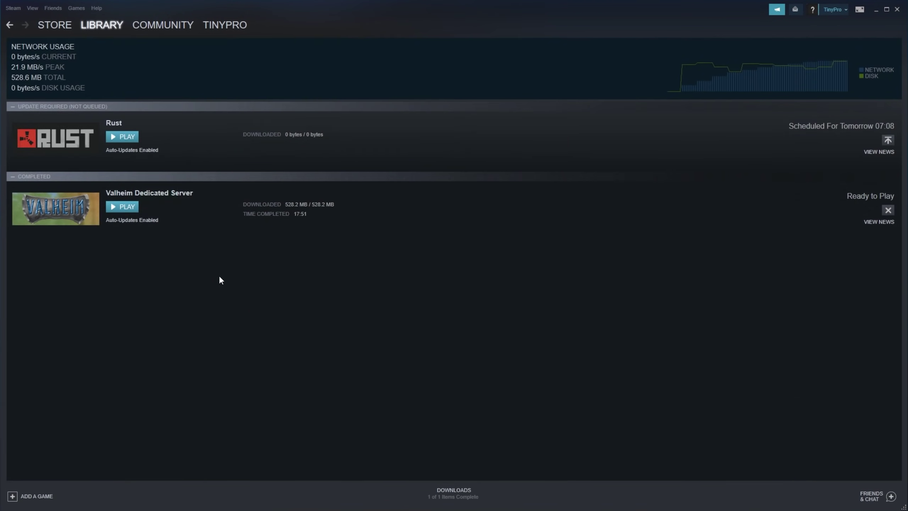
Search the Steam library for 'val' and choose Manage > Browse local files on Valheim Dedicated Server.
left_click(98, 26)
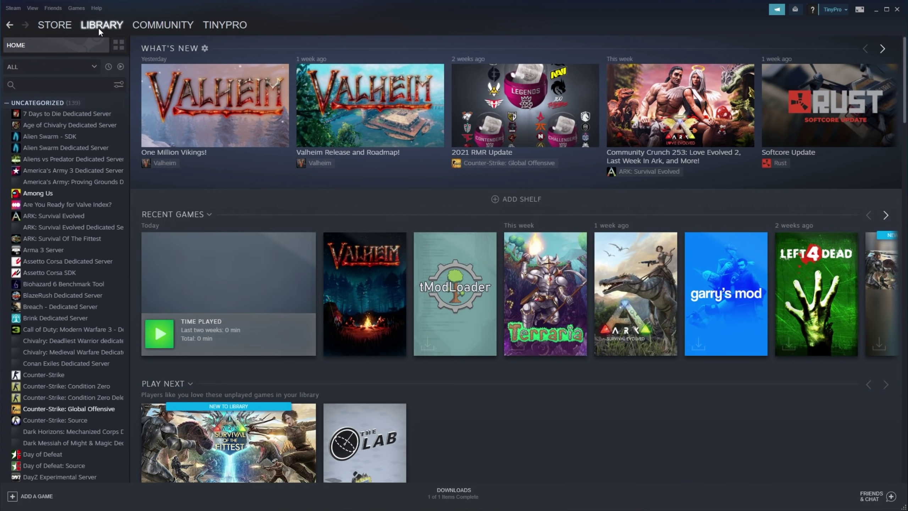
left_click(81, 84)
type("val")
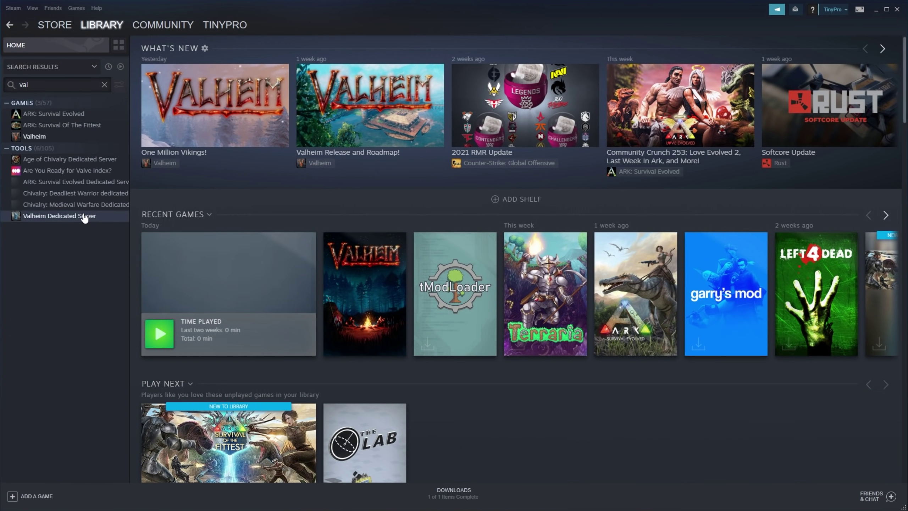
right_click(82, 215)
mouse_move(122, 265)
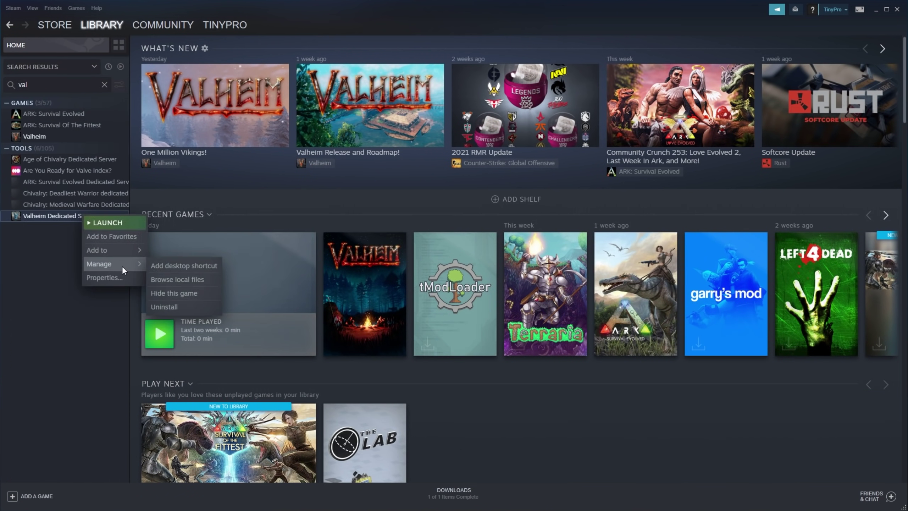
left_click(172, 279)
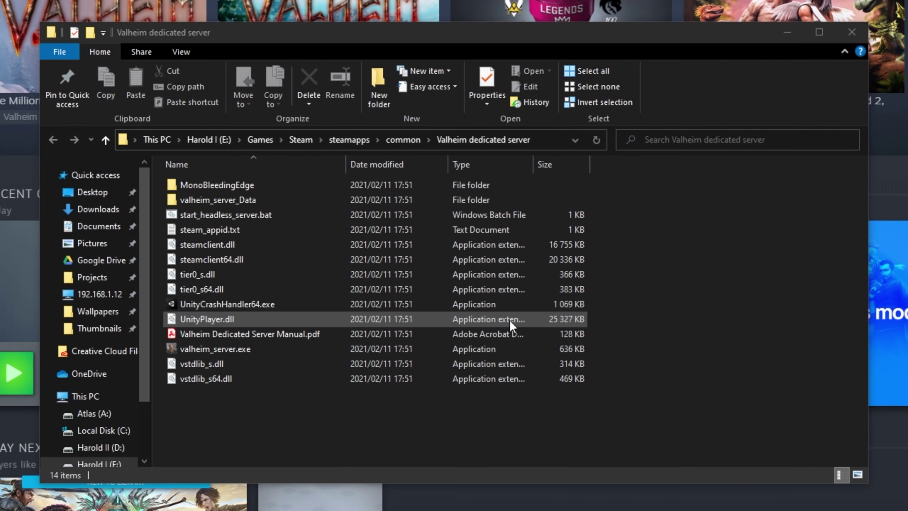
Open Valheim Dedicated Server Manual.pdf from the Valheim dedicated server folder.
left_click(702, 303)
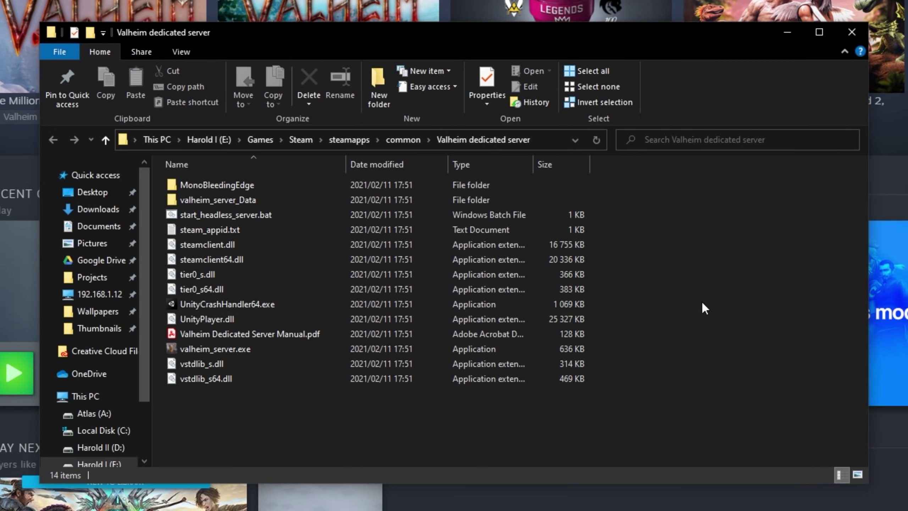
left_click(330, 220)
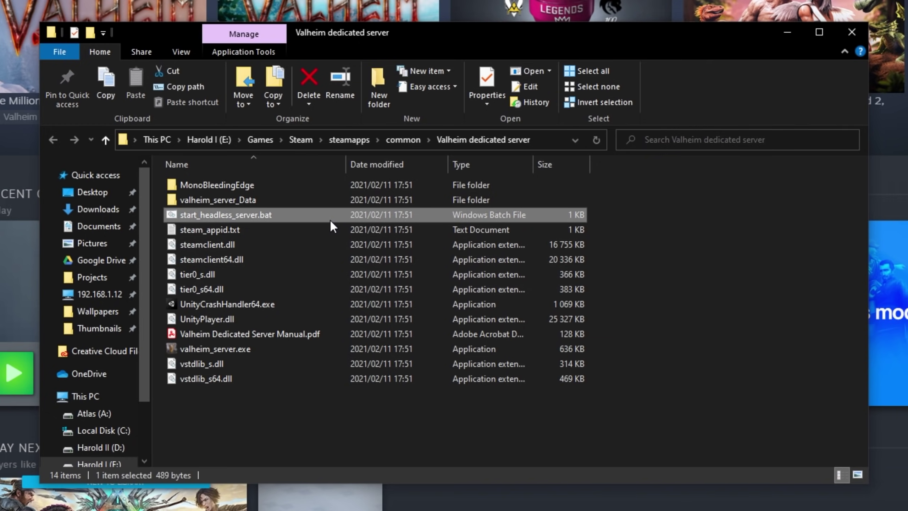
left_click(309, 337)
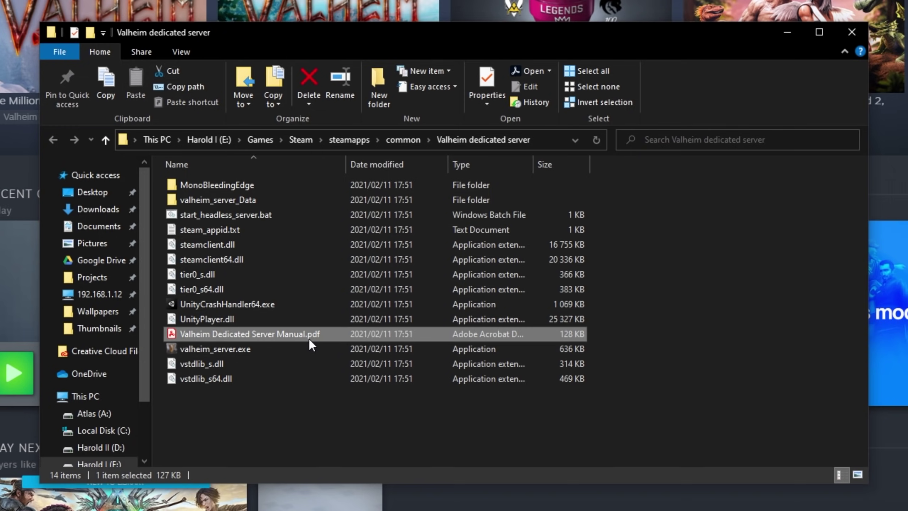
double_click(393, 334)
Scroll the manual to the 'Running the Dedicated Server' section.
scroll(590, 125, "down", 8)
scroll(590, 125, "down", 20)
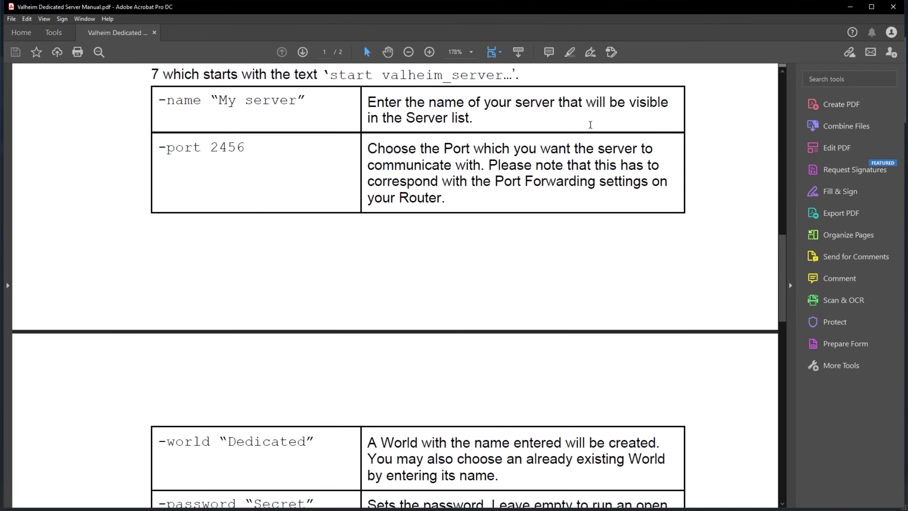
scroll(590, 127, "up", 20)
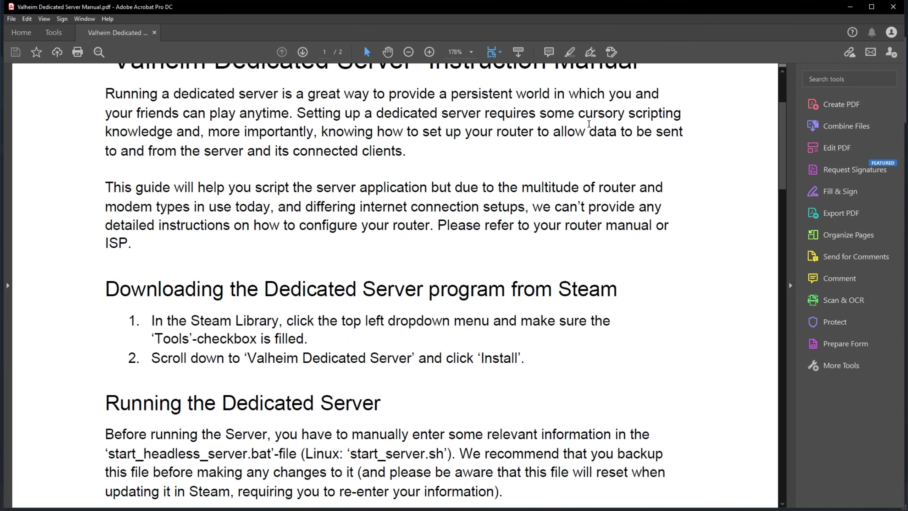
scroll(581, 145, "up", 2)
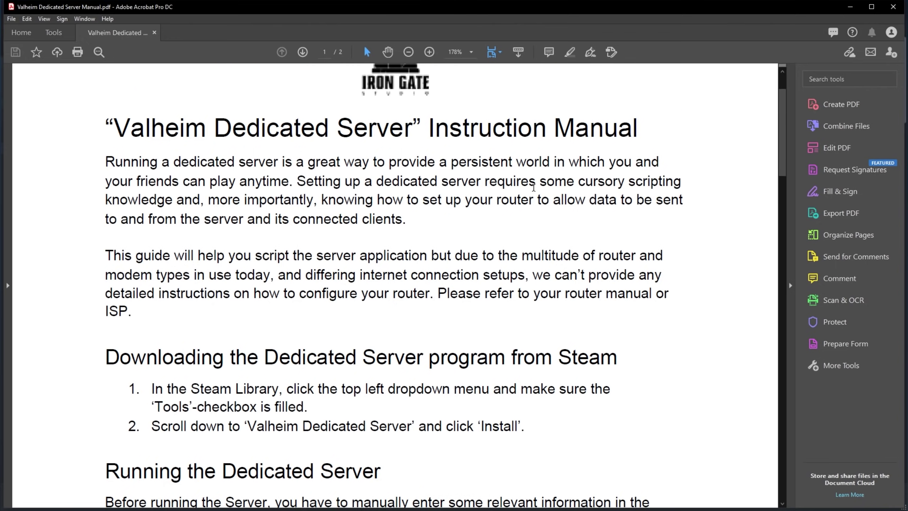
scroll(540, 286, "down", 2)
left_click_drag(541, 358, 106, 282)
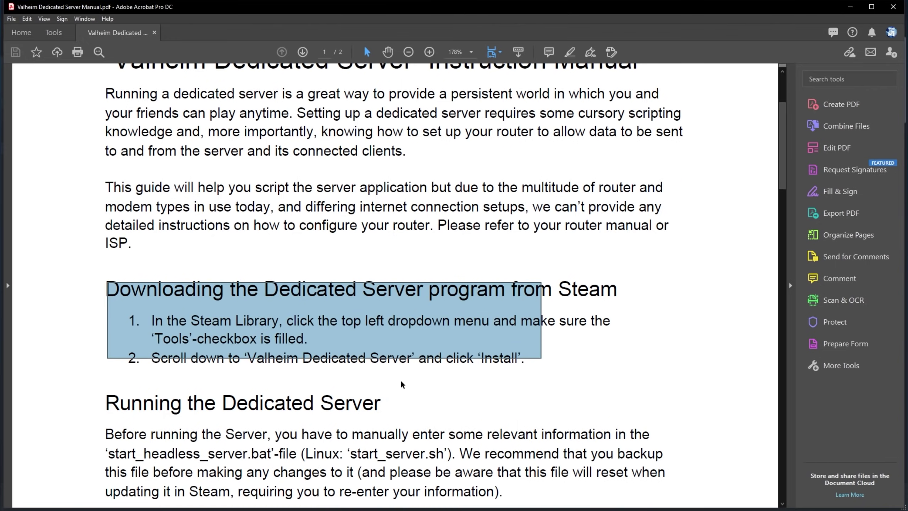
left_click(400, 384)
scroll(399, 385, "down", 5)
left_click_drag(120, 239, 381, 248)
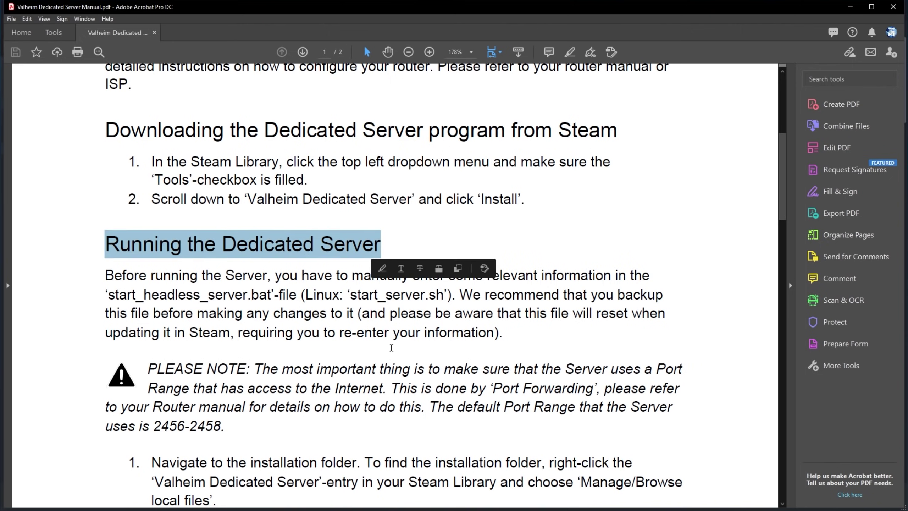
left_click(401, 360)
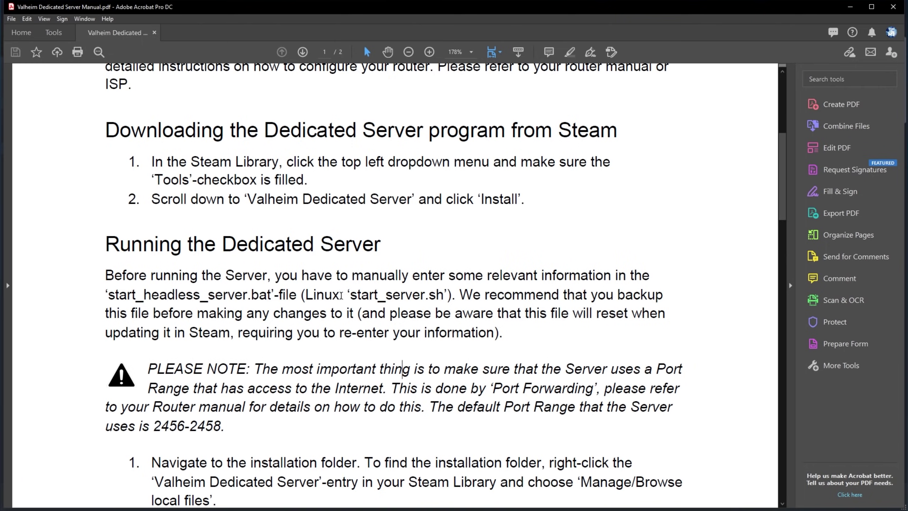
Highlight the Linux script name and the warnings about the file resetting after updates.
left_click_drag(352, 294, 446, 295)
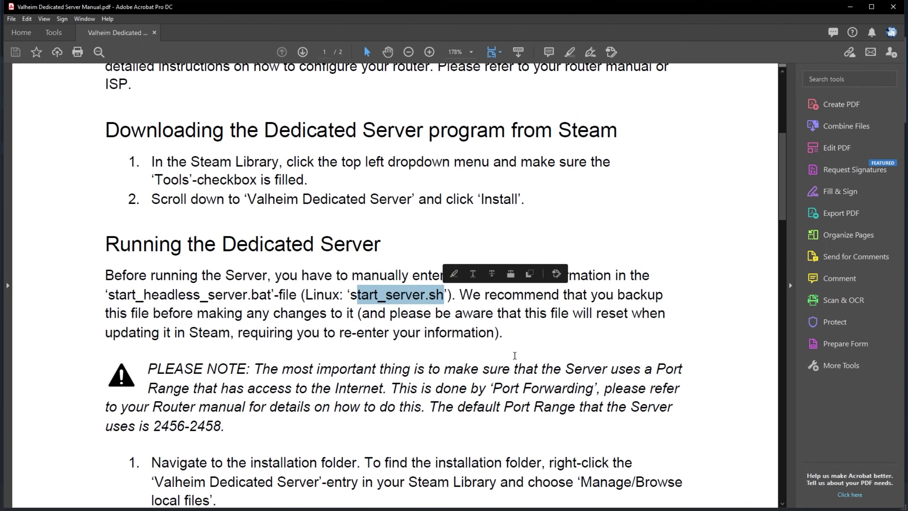
left_click(502, 368)
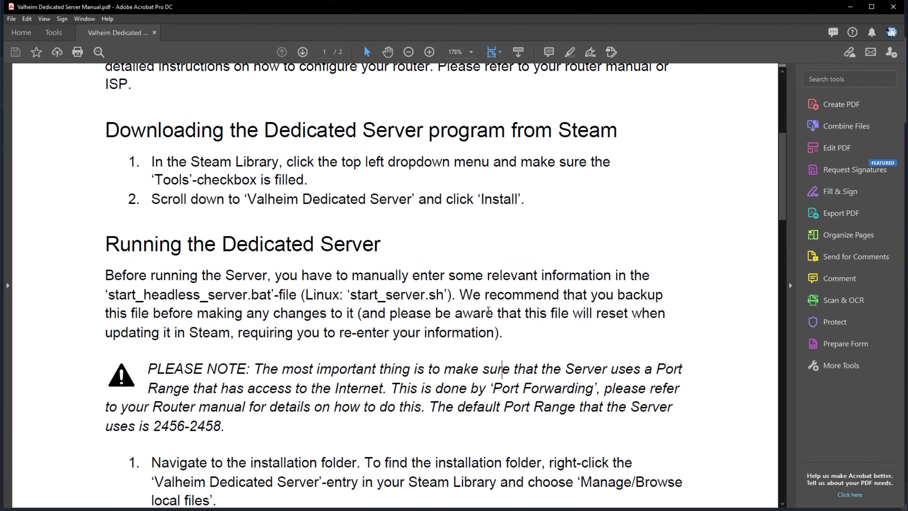
left_click_drag(593, 313, 650, 321)
left_click_drag(123, 335, 499, 336)
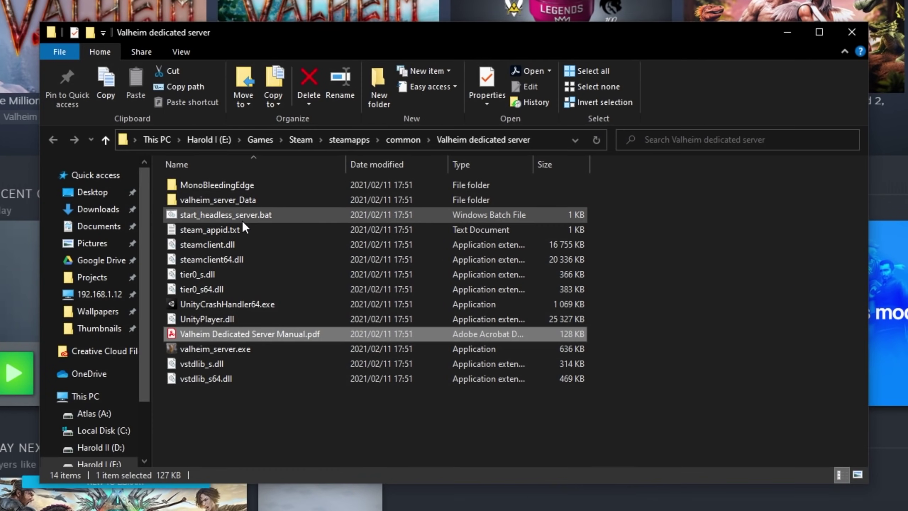
Duplicate start_headless_server.bat and rename the copy to 'Run me for server'.
left_click(313, 229)
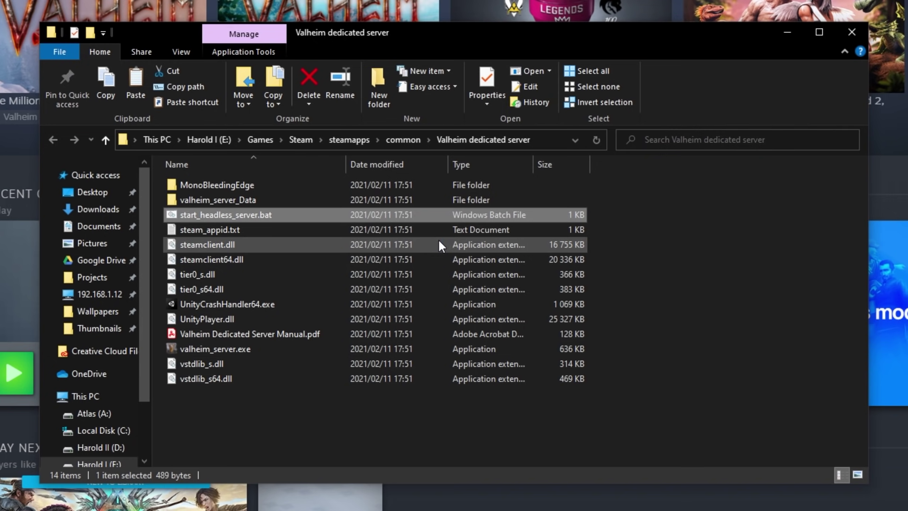
key("ctrl+c")
key("ctrl+v")
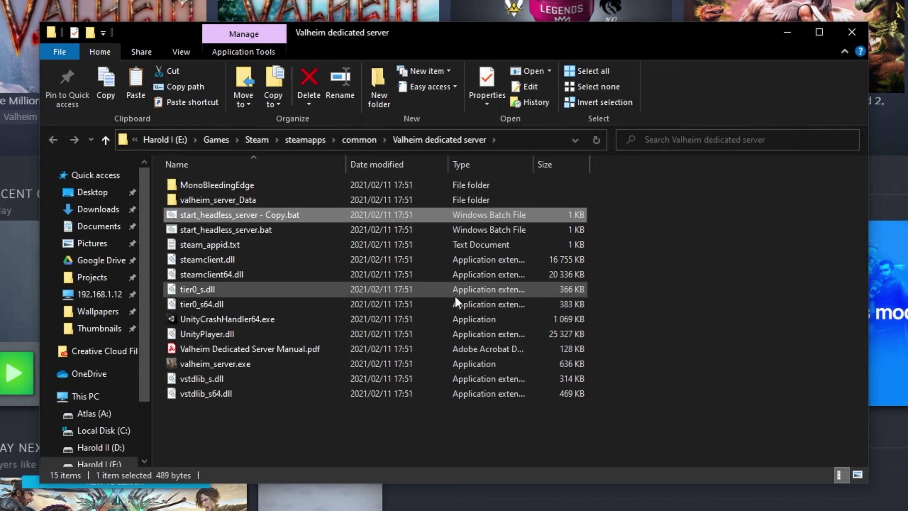
key("F2")
type("Run me for server")
key("Return")
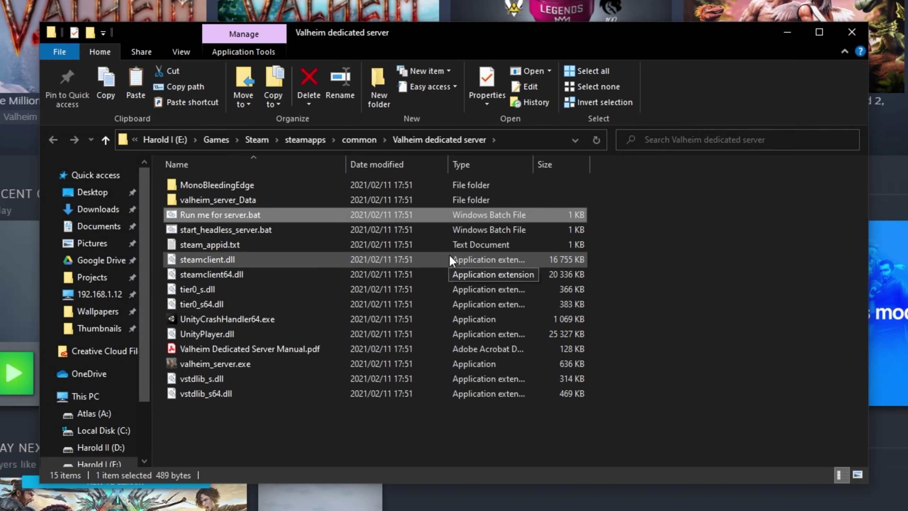
Put a shortcut to Run me for server.bat on the desktop and open the batch file in Notepad.
right_click(376, 211)
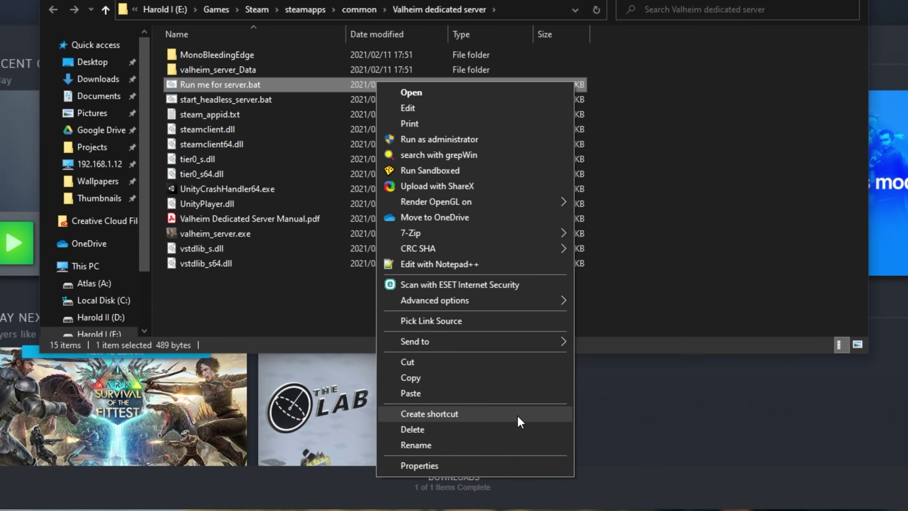
left_click(518, 416)
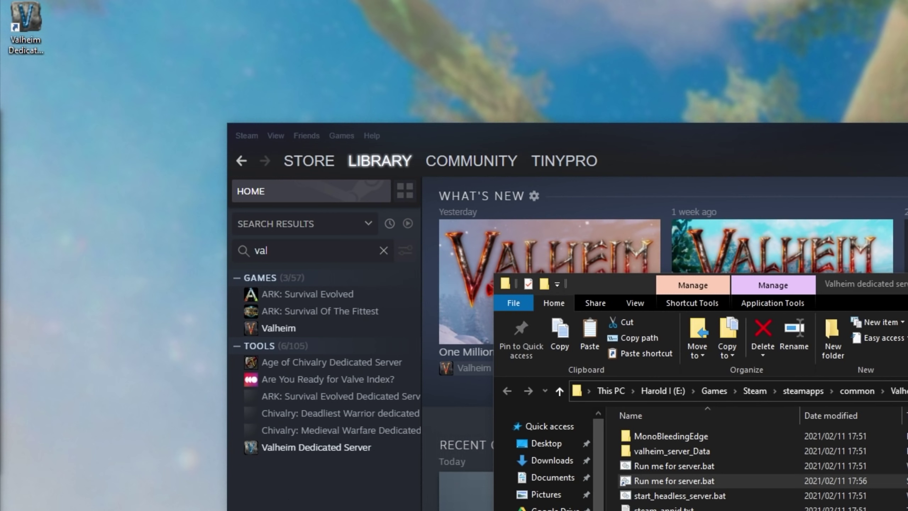
left_click_drag(674, 480, 185, 428)
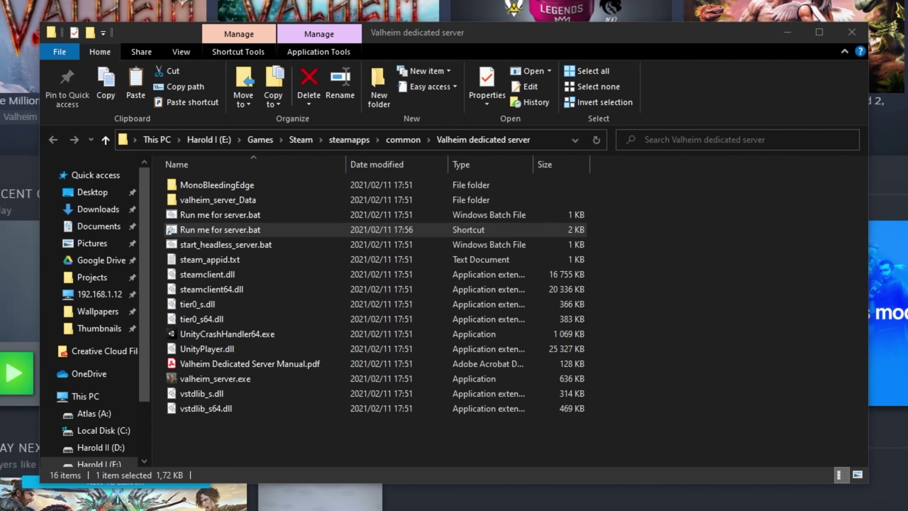
right_click(311, 216)
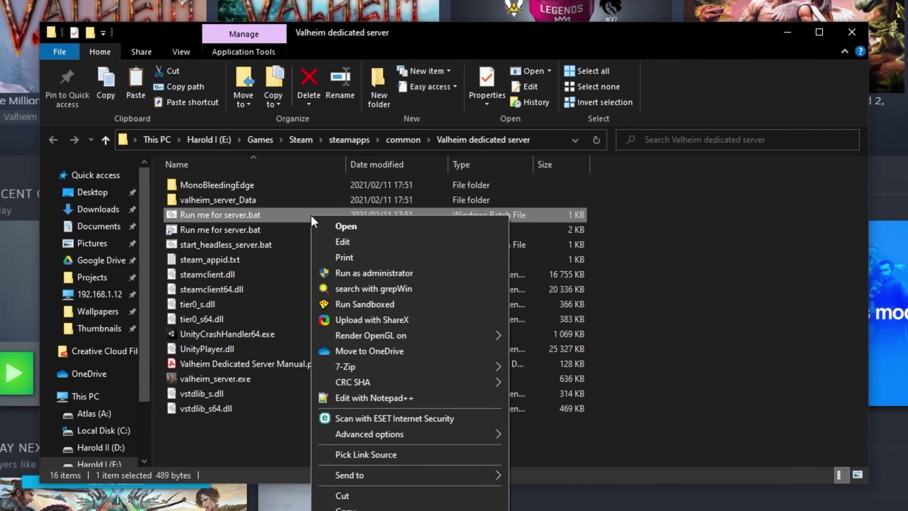
left_click(367, 247)
left_click_drag(563, 65, 207, 29)
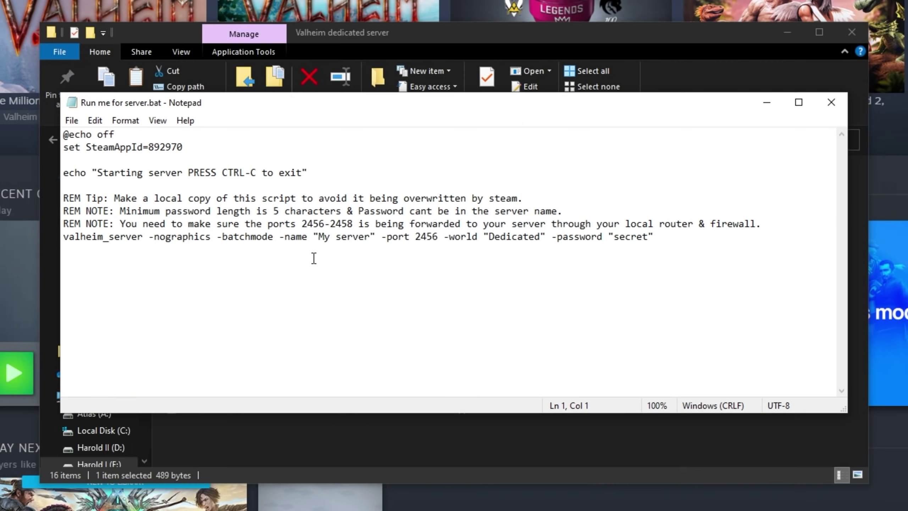
left_click_drag(114, 199, 525, 198)
left_click_drag(121, 211, 577, 212)
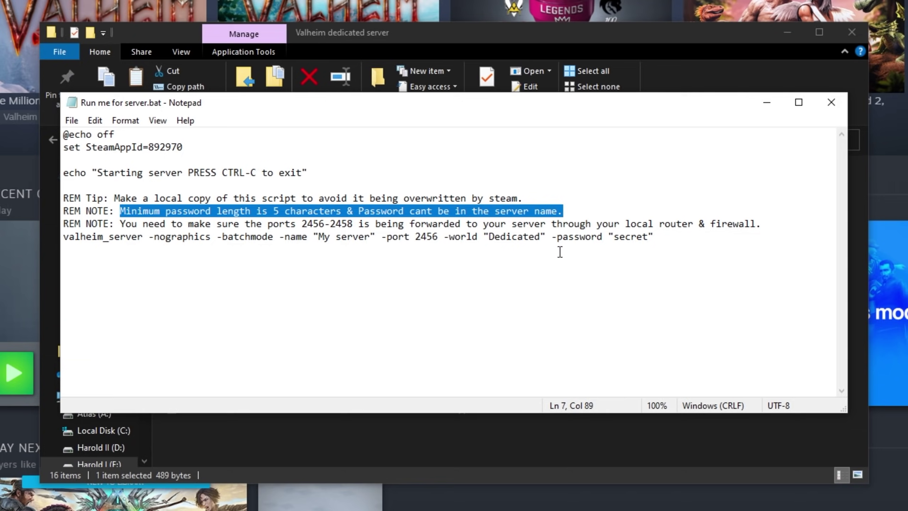
left_click_drag(120, 224, 355, 227)
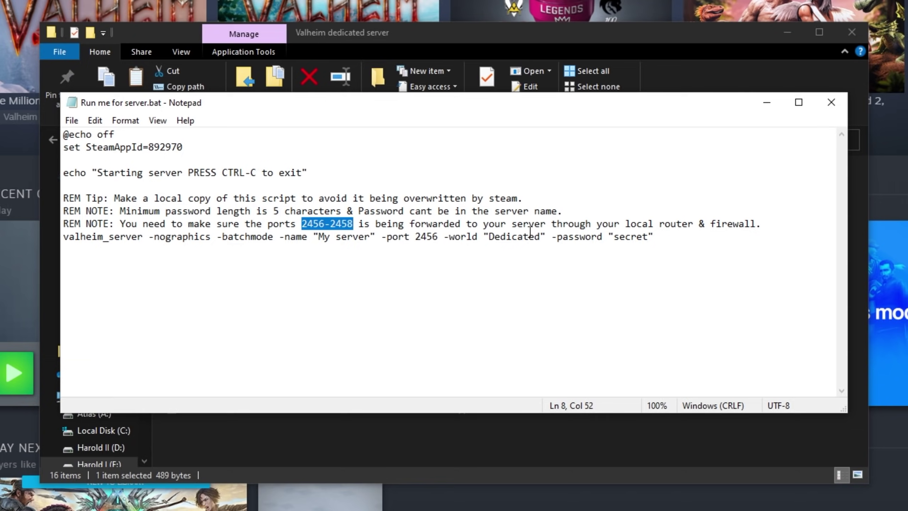
left_click_drag(625, 225, 751, 238)
left_click(754, 225)
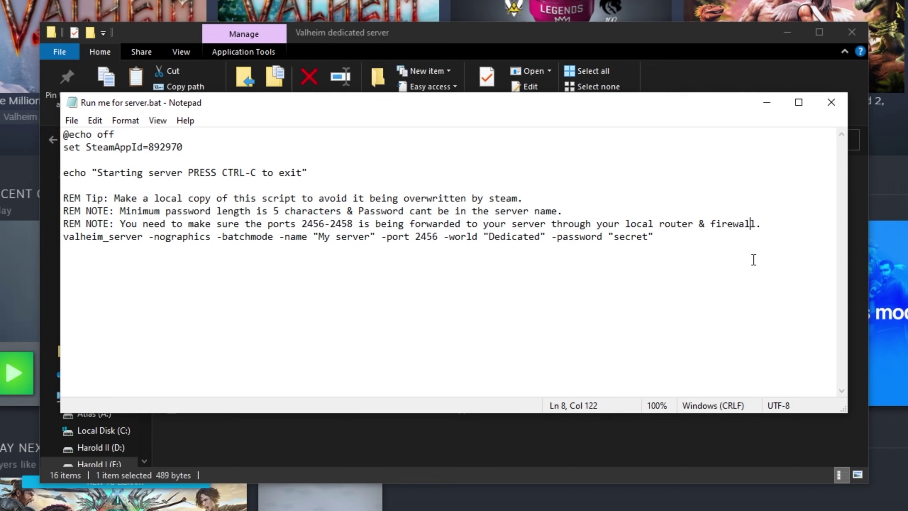
key("ctrl+shift+Home")
left_click(570, 356)
Change the launch line to -name "TroubleChute Server", port 2456, -world "test" and a new password.
left_click_drag(296, 236, 373, 237)
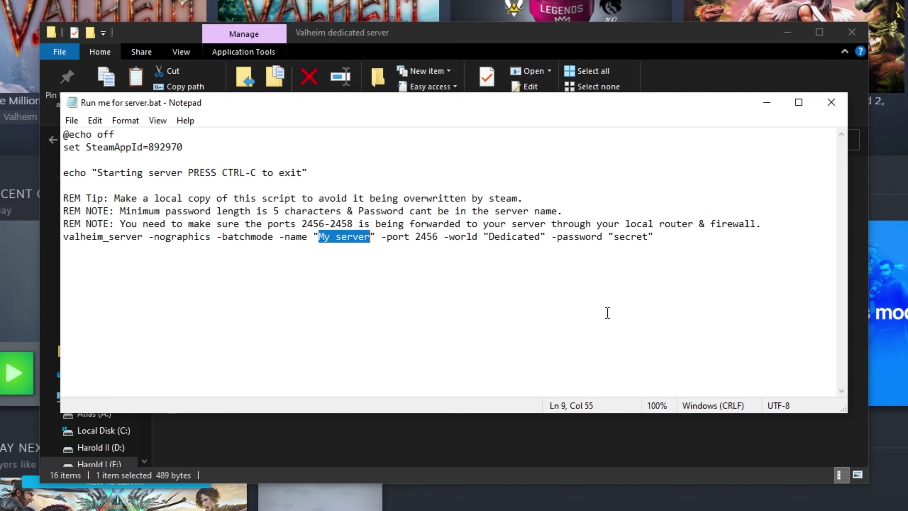
type("TroubleChute Server")
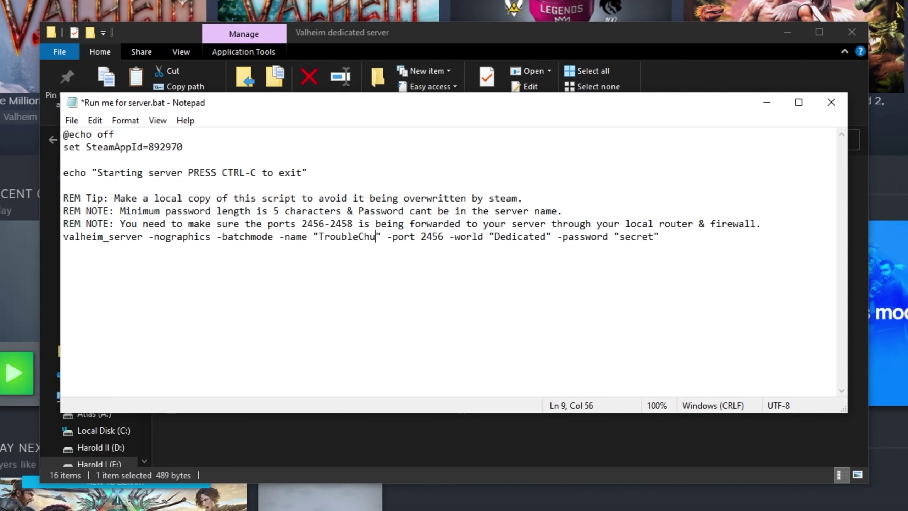
double_click(487, 237)
left_click_drag(546, 237, 596, 237)
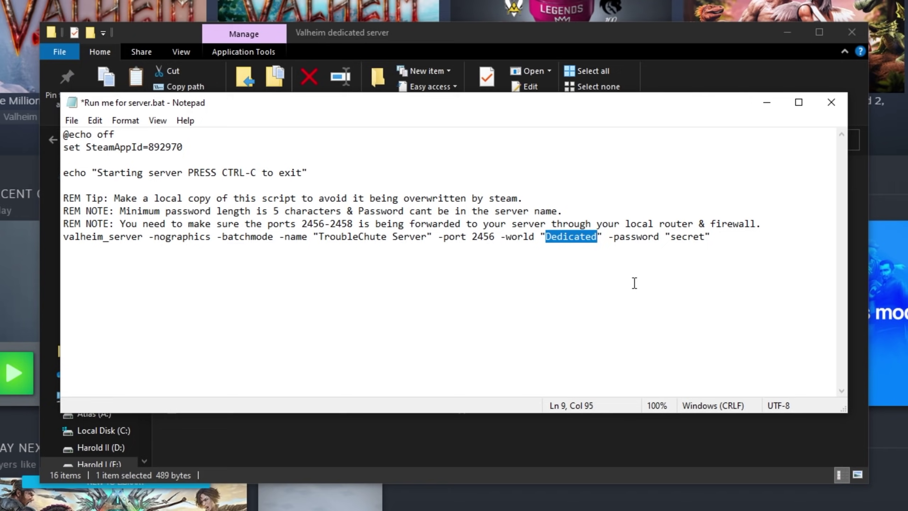
type("test")
left_click_drag(643, 236, 676, 238)
type("asdf1234")
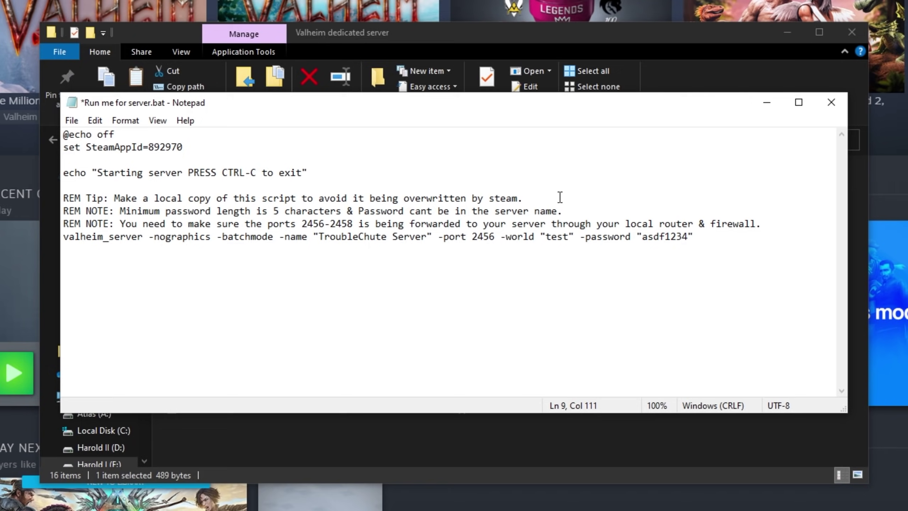
Check the -world "test" argument and save Run me for server.bat.
left_click_drag(499, 237, 575, 237)
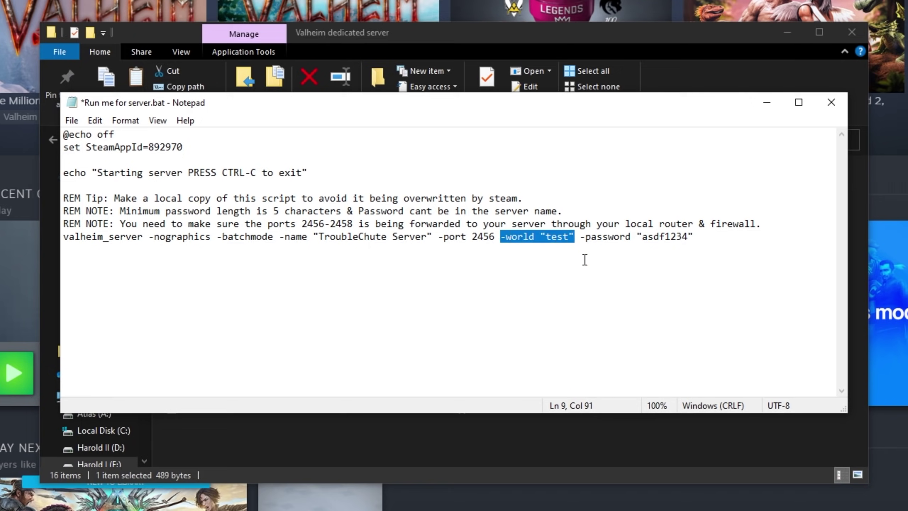
left_click_drag(492, 99, 515, 101)
left_click(560, 266)
key("ctrl+s")
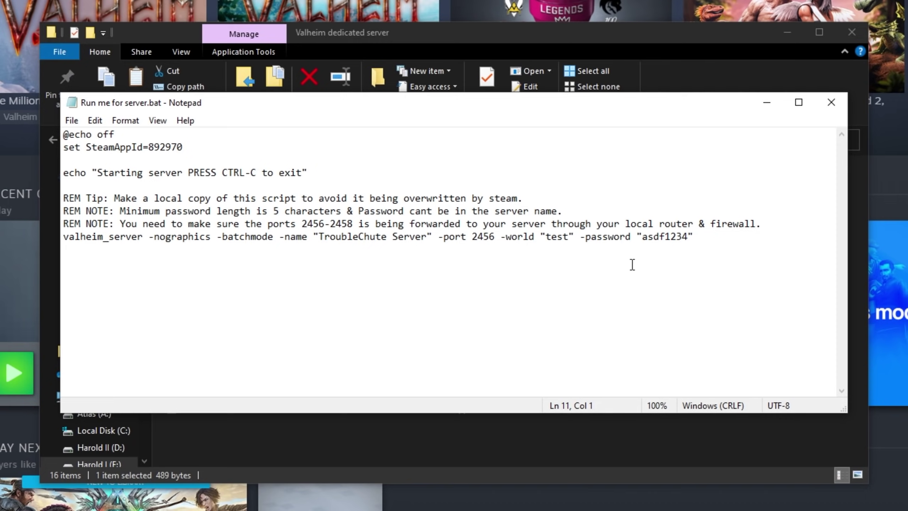
Close Notepad, start the server from Run me for server.bat, and search Windows for firewall.
left_click(831, 103)
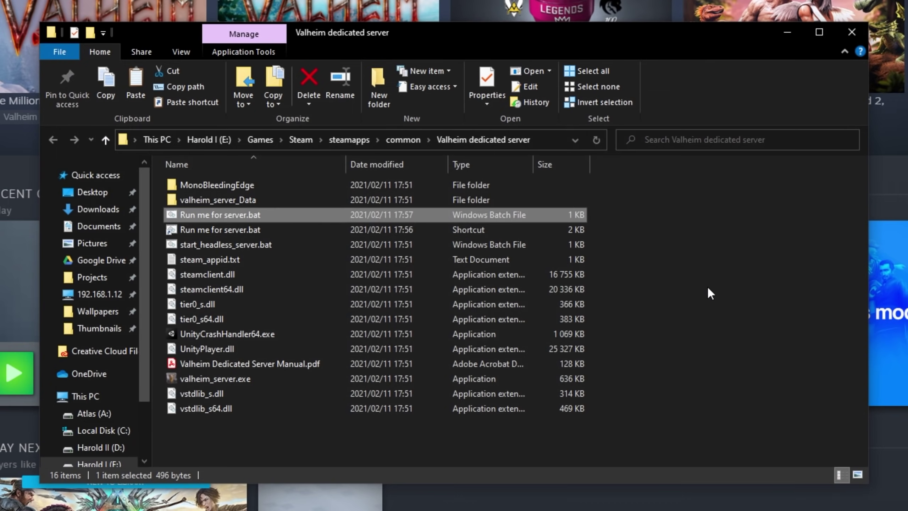
double_click(534, 215)
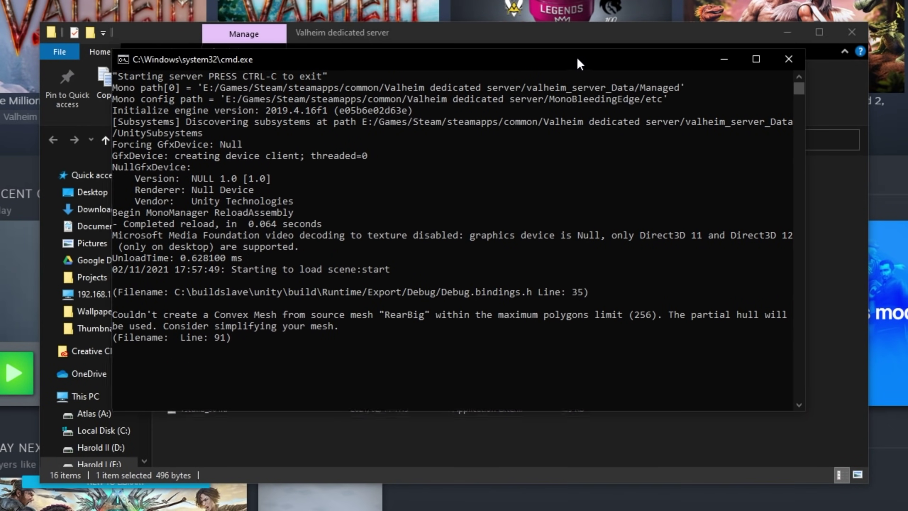
left_click_drag(579, 62, 574, 85)
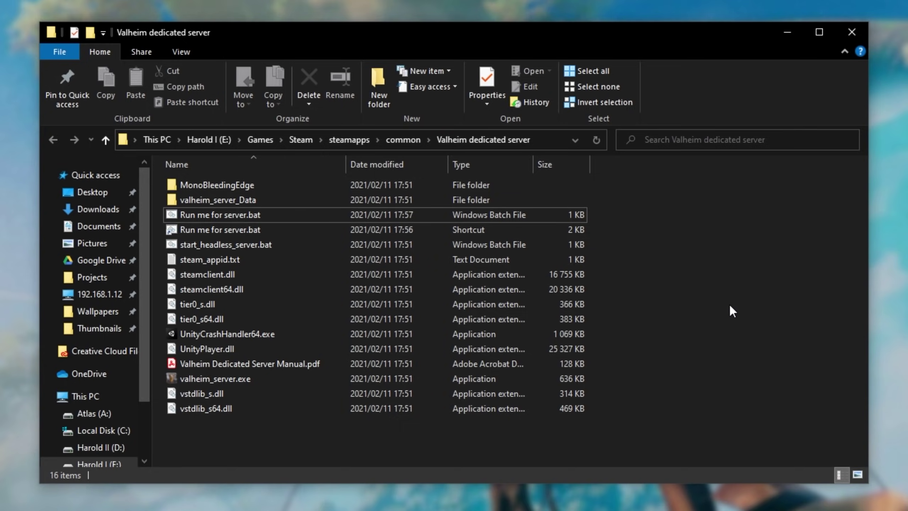
key("super")
Find Windows Defender Firewall through search and go to its Advanced settings.
type("firewall")
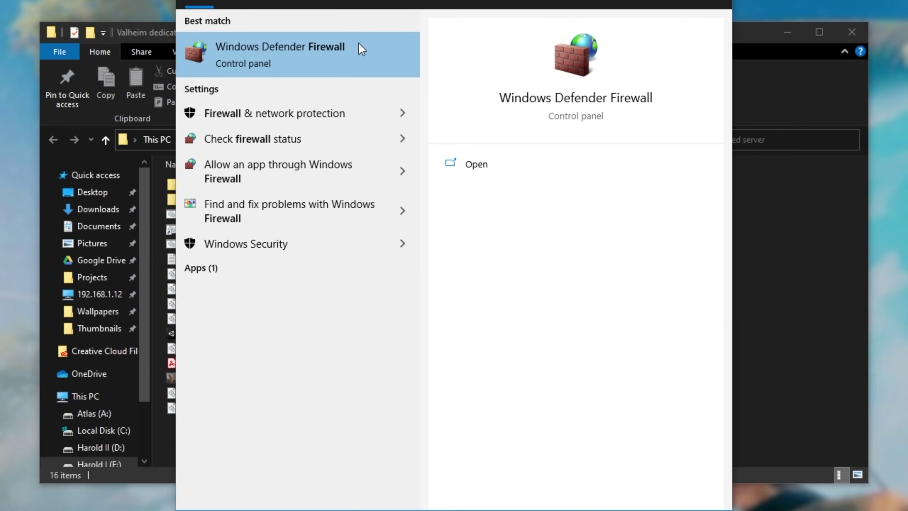
left_click(359, 42)
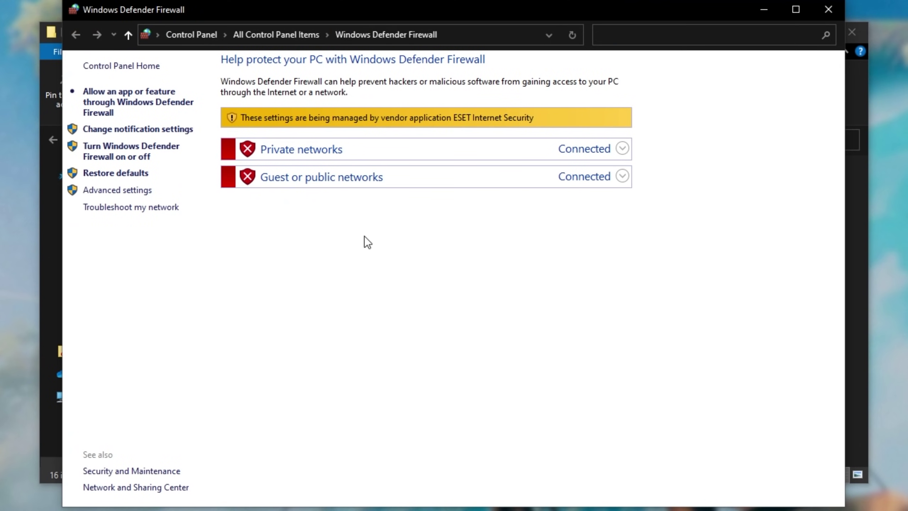
left_click(118, 192)
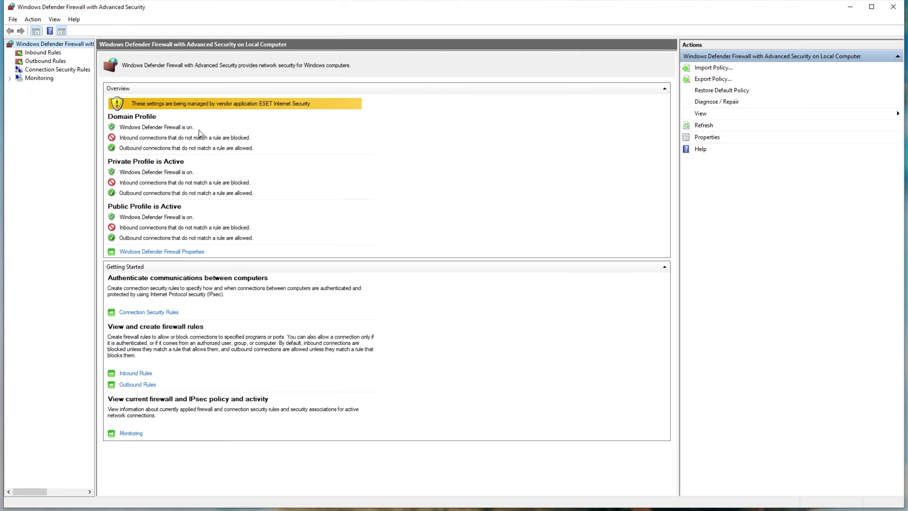
Create an inbound 'Valheim' rule allowing TCP local ports 2456-2458 on all profiles.
left_click(41, 54)
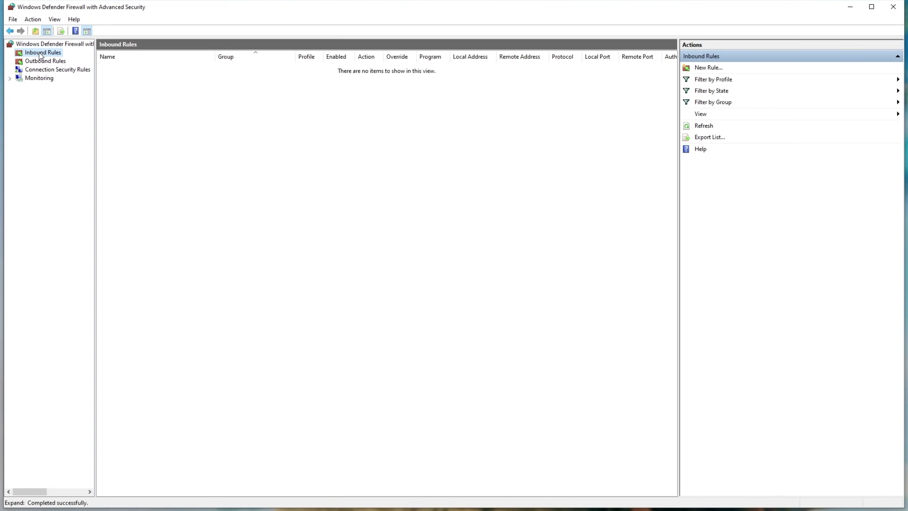
left_click(711, 68)
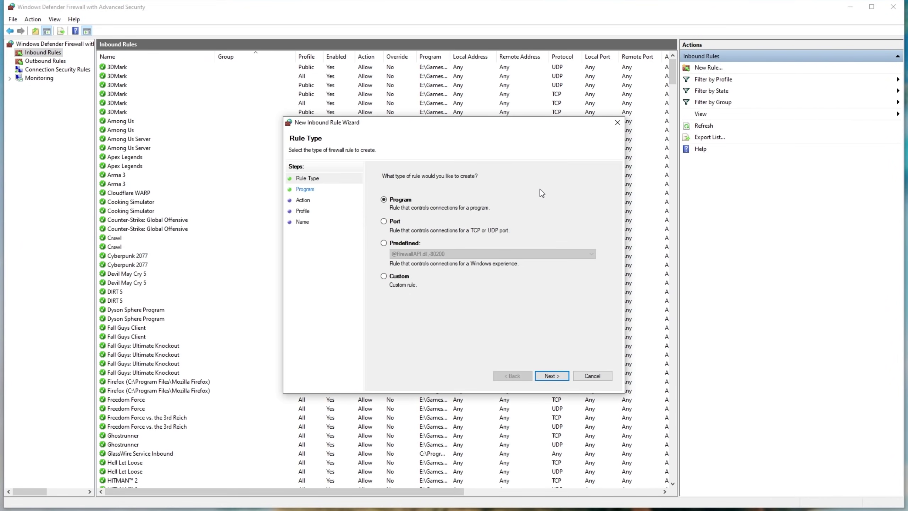
left_click(395, 222)
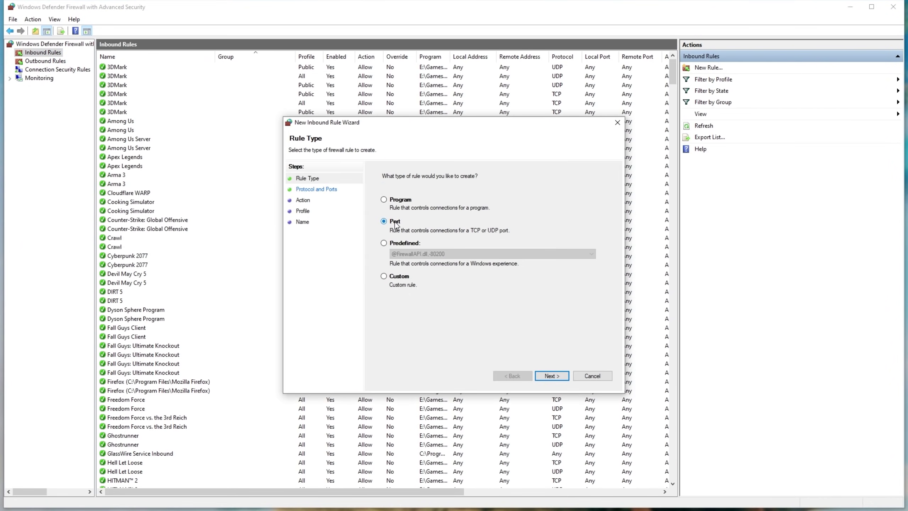
left_click(542, 376)
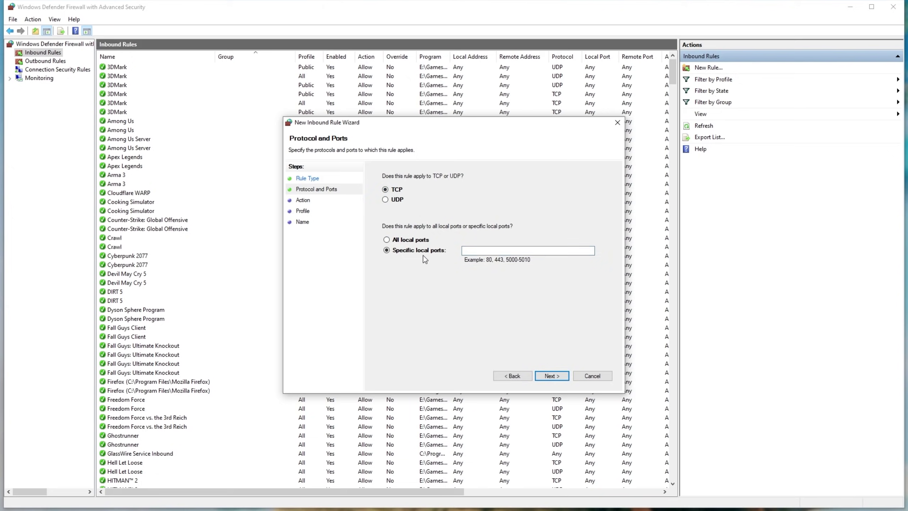
left_click(464, 251)
type("24")
type("56-2458")
left_click_drag(498, 251, 306, 255)
key("ctrl+c")
left_click(551, 376)
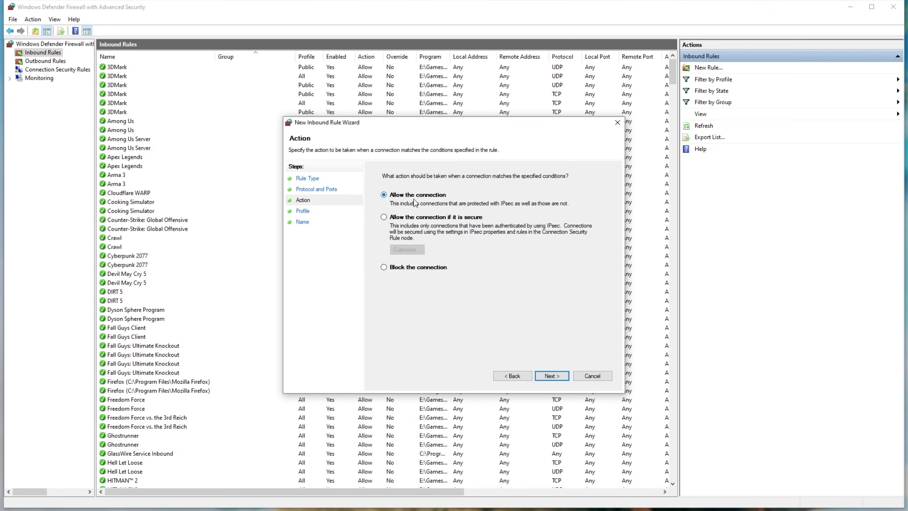
left_click(556, 379)
left_click(555, 379)
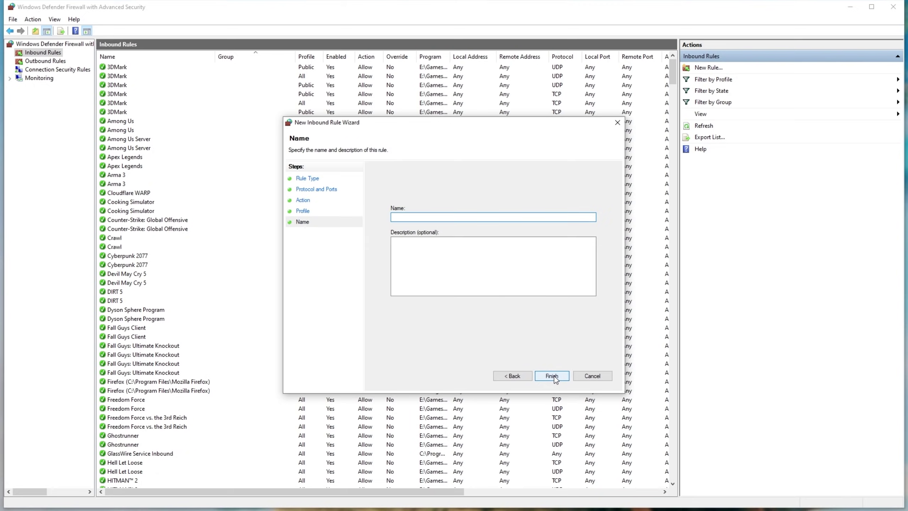
type("Valheim")
left_click(552, 375)
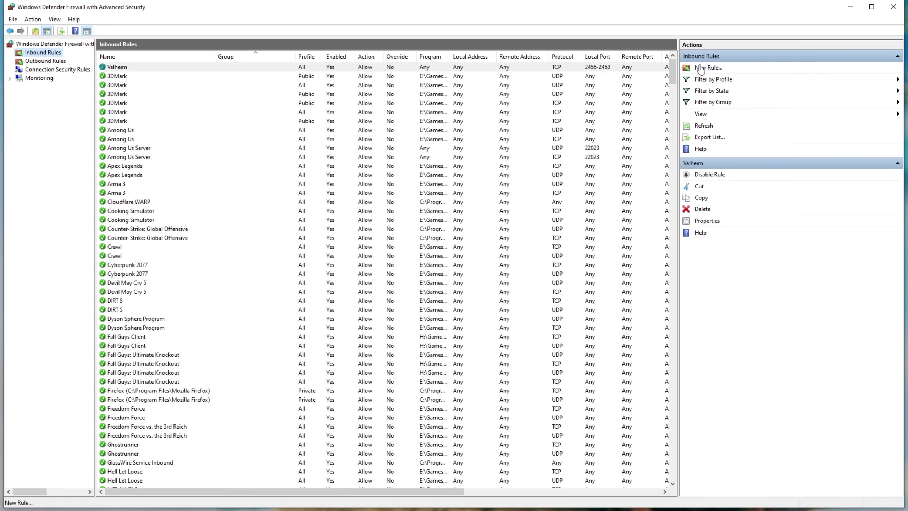
Add a second inbound 'Valheim' rule allowing UDP local ports 2456-2458.
left_click(695, 68)
left_click(396, 222)
left_click(552, 376)
left_click(384, 199)
left_click(528, 250)
key("ctrl+v")
left_click(553, 376)
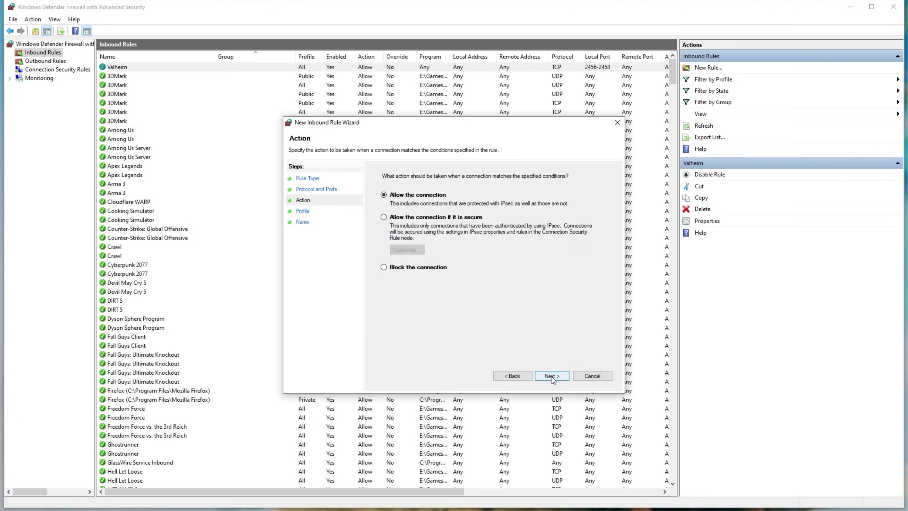
left_click(551, 376)
left_click(551, 375)
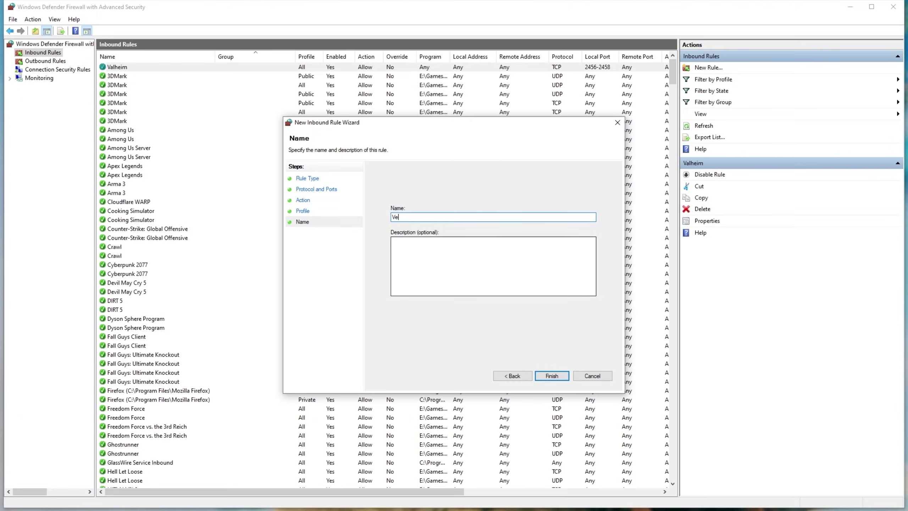
type("Valheim")
left_click(552, 376)
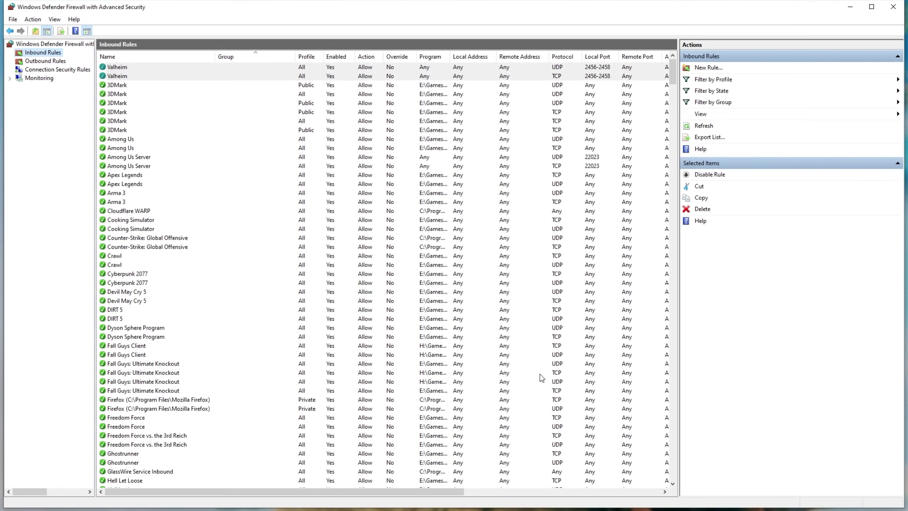
Create an outbound 'Valheim' rule allowing TCP remote ports 2456-2458.
left_click(33, 63)
left_click(702, 68)
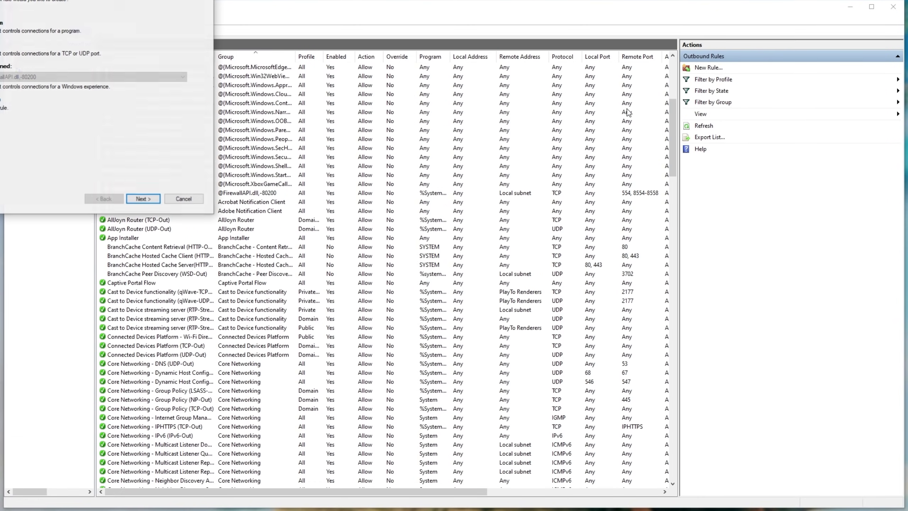
left_click(395, 221)
left_click(551, 376)
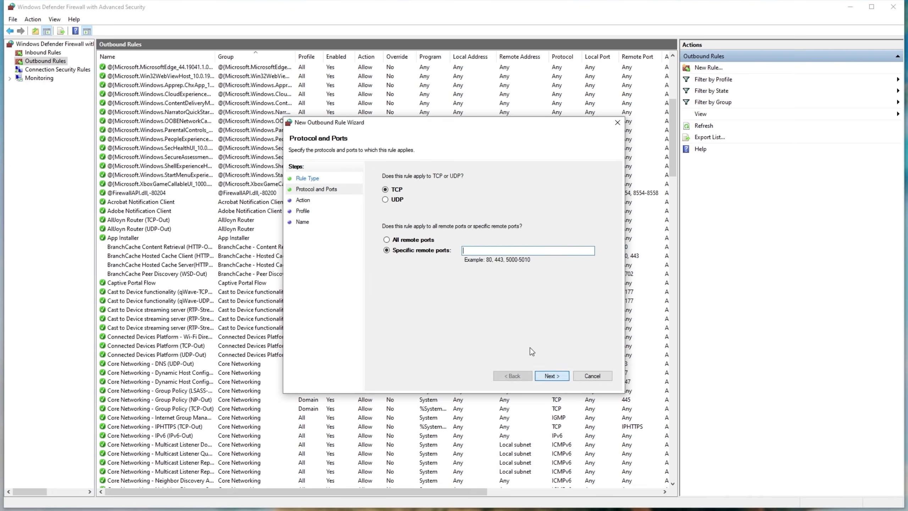
key("ctrl+v")
left_click(551, 376)
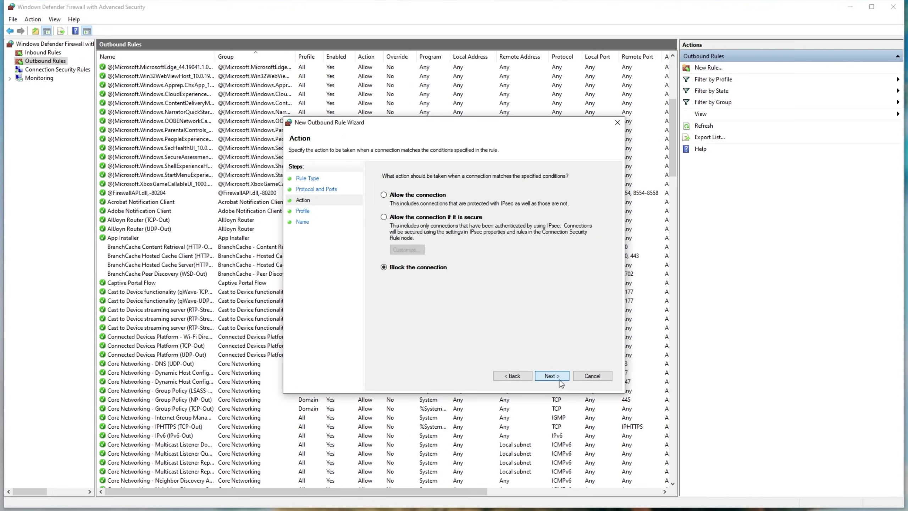
left_click(551, 375)
left_click(552, 376)
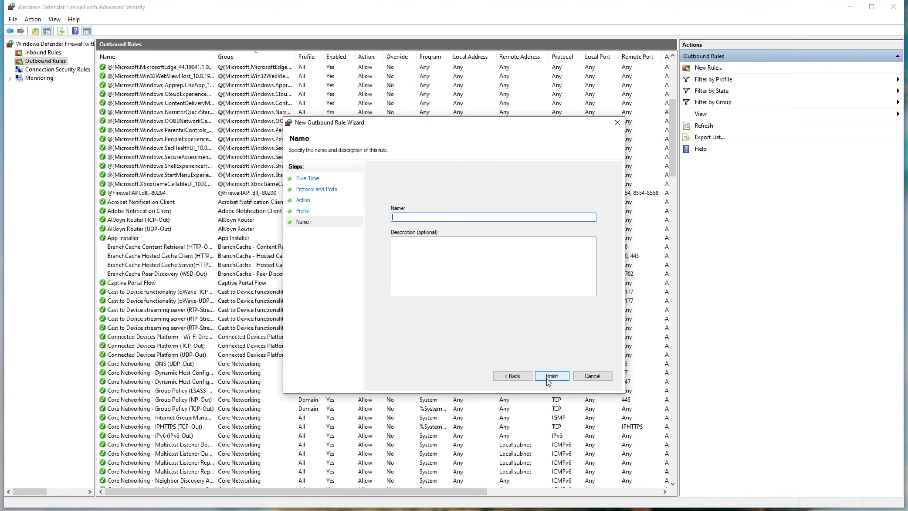
type("Valheim")
left_click(551, 375)
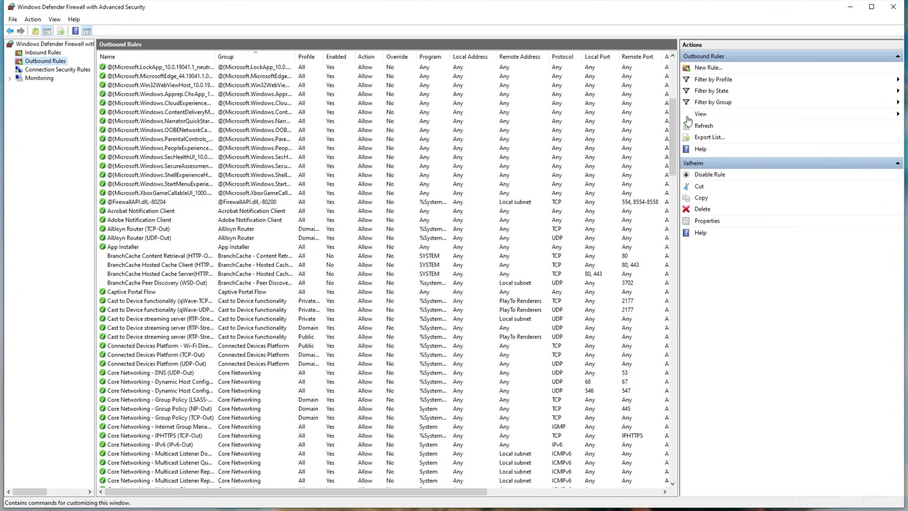
Add an outbound 'Valheim' UDP rule for remote ports 2456-2458, then minimise the window.
left_click(701, 69)
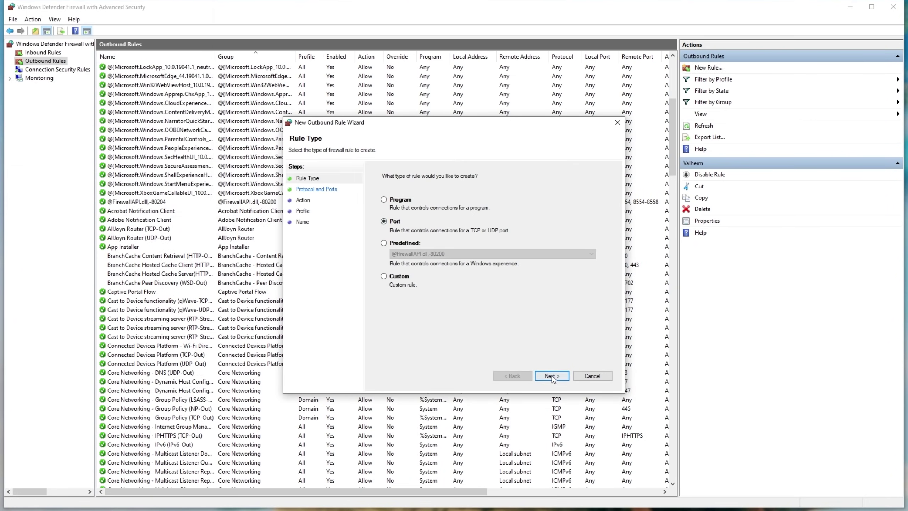
left_click(552, 376)
left_click(385, 199)
left_click(464, 251)
key("ctrl+v")
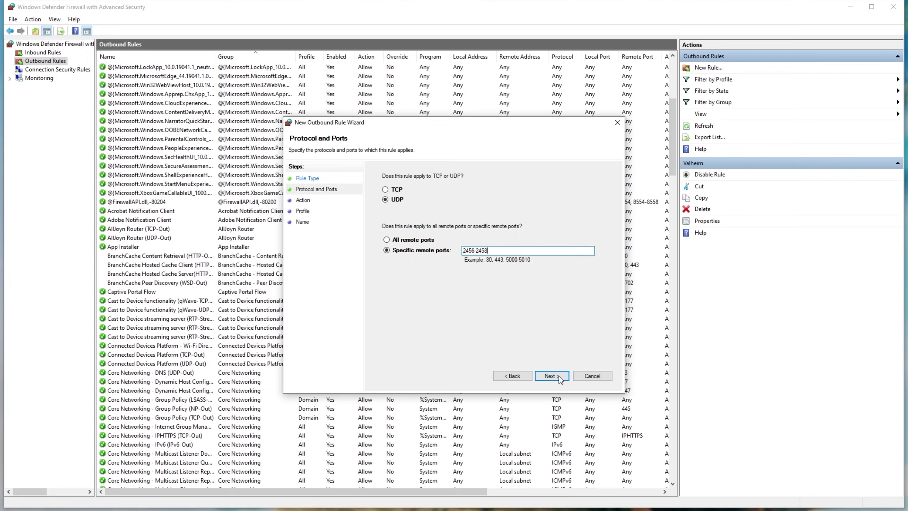
left_click(552, 376)
left_click(552, 375)
left_click(551, 376)
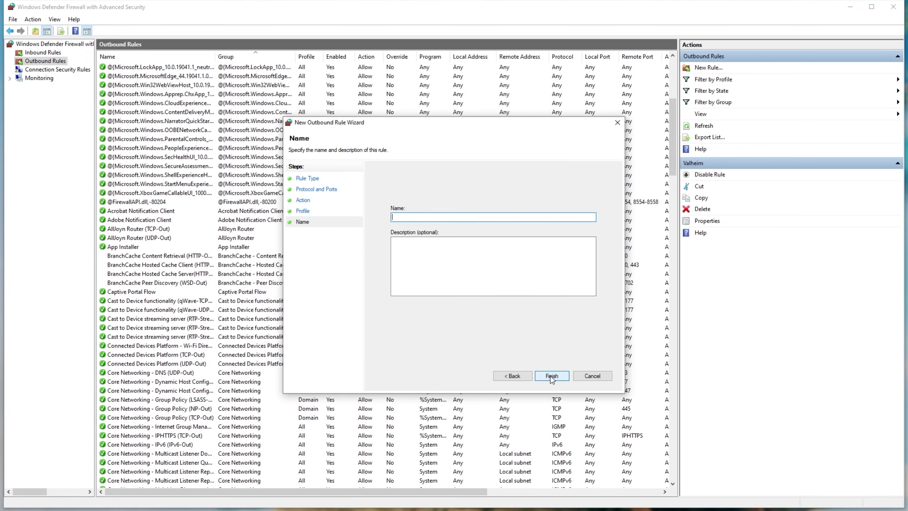
type("Valheim")
left_click(552, 375)
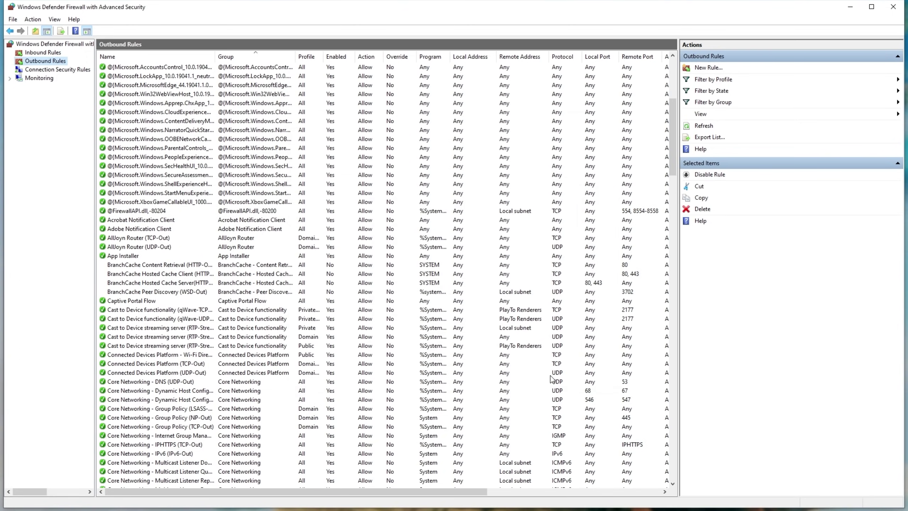
left_click(850, 7)
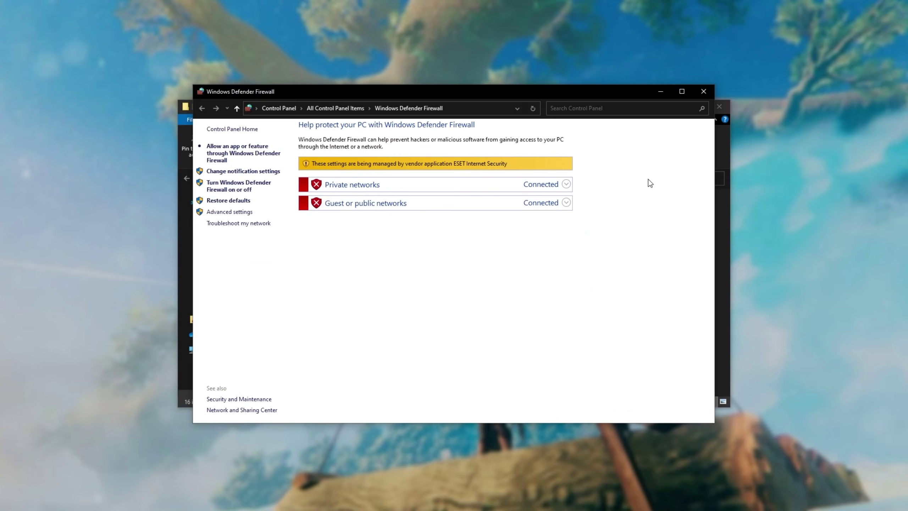
Minimise the basic Windows Defender Firewall window.
left_click(667, 91)
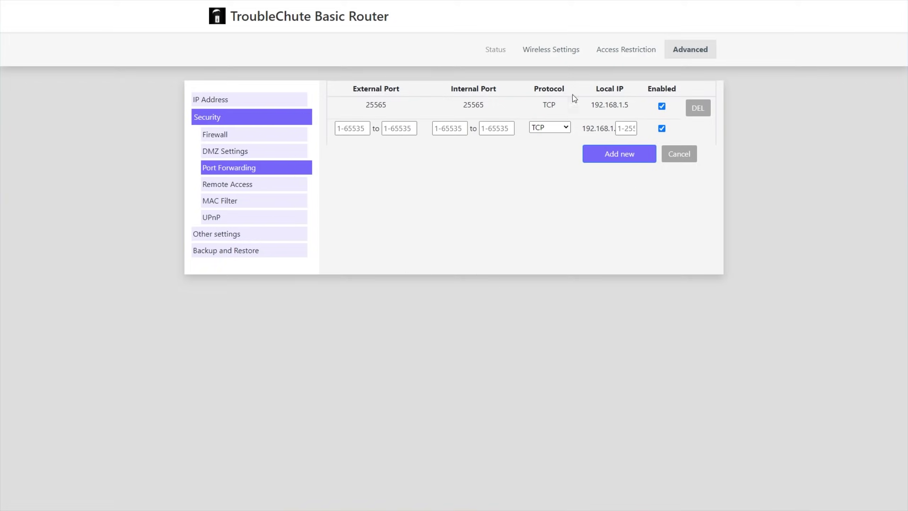
Highlight the External Port, Internal Port, Protocol and Local IP column headings.
left_click(290, 167)
double_click(370, 92)
left_click(459, 85)
double_click(460, 88)
left_click_drag(534, 88, 624, 90)
left_click(523, 215)
Enter external and internal ports 2456 to 2458 and set the protocol to TCP/UDP.
left_click(356, 134)
type("2456")
left_click(386, 132)
type("2458")
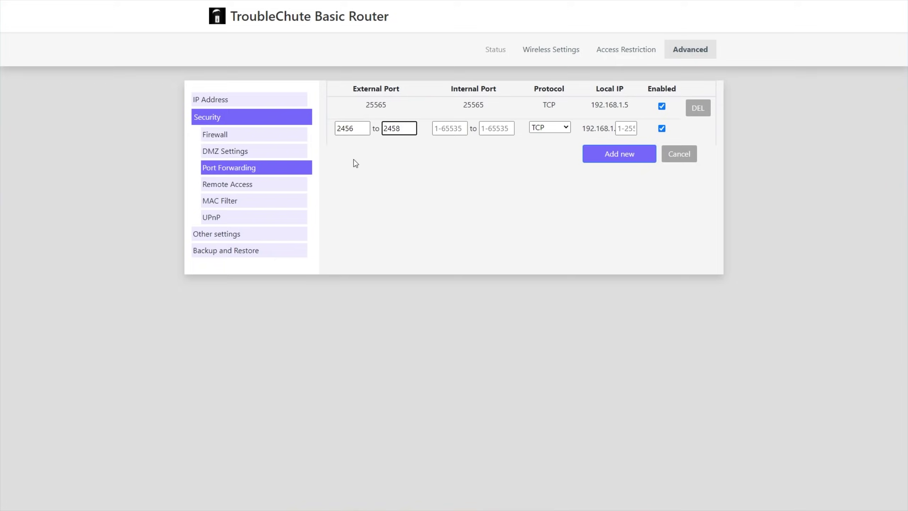
left_click(459, 128)
type("2456")
key("Tab")
type("2458")
left_click(558, 128)
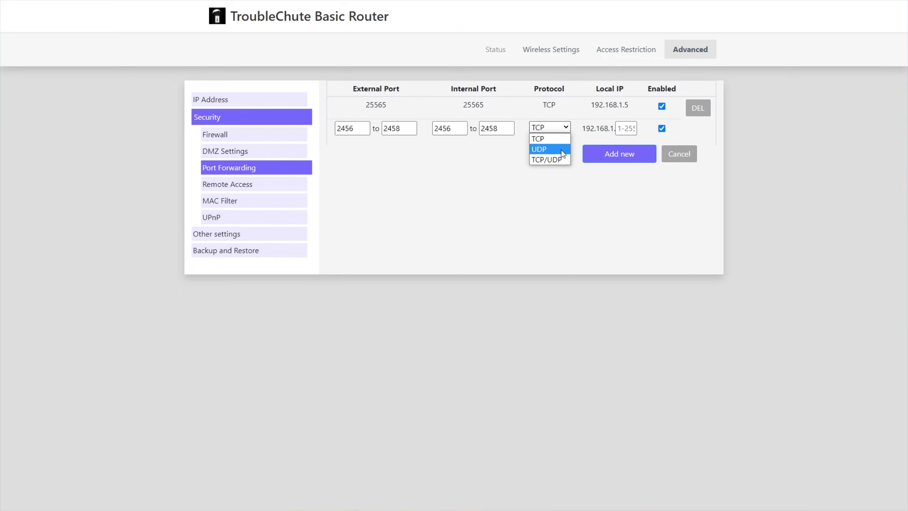
left_click(562, 161)
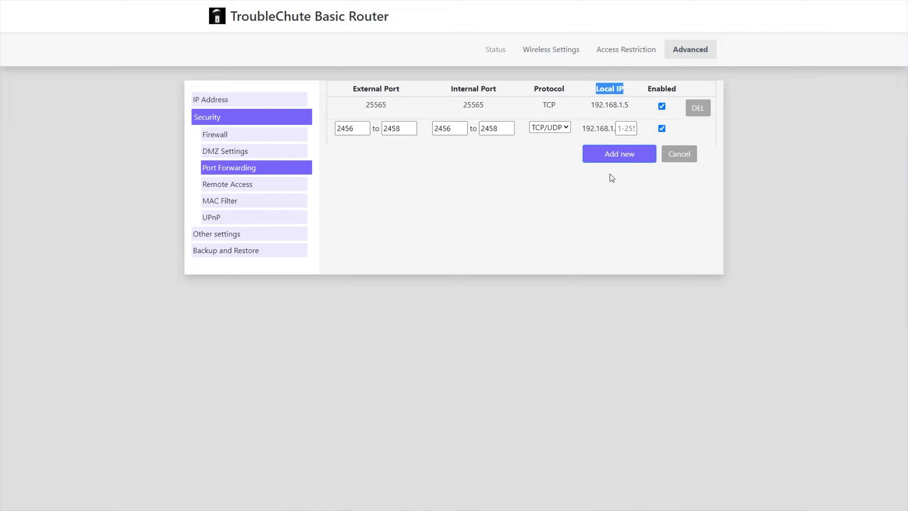
Run ipconfig in a Command Prompt launched from the Win+R dialog.
key("super+r")
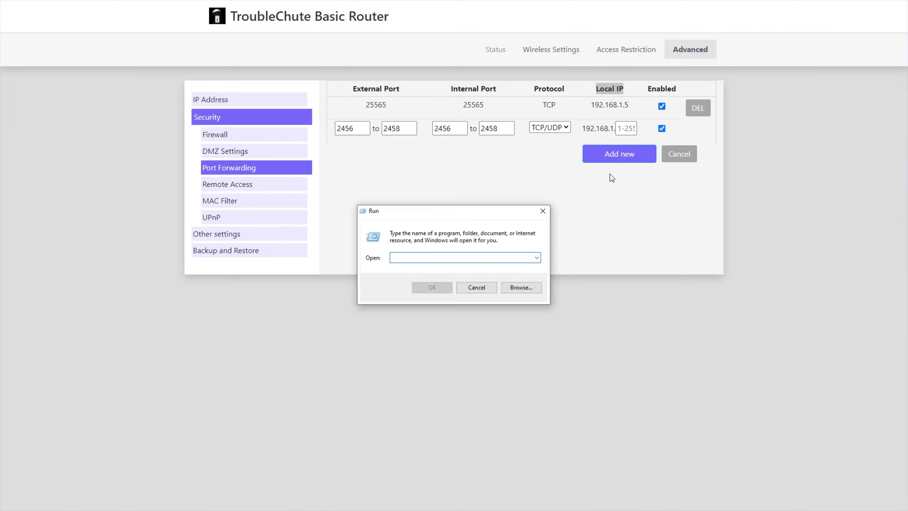
type("cmd")
key("Return")
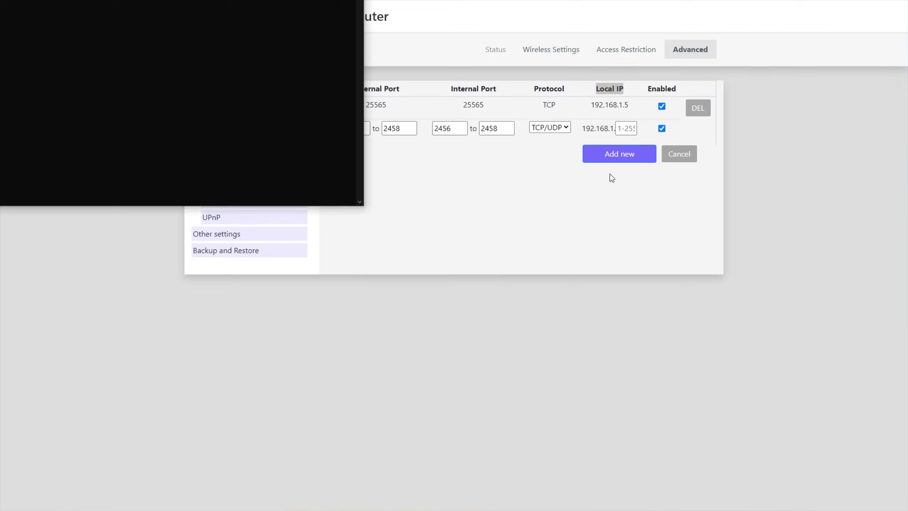
type("ipconfig")
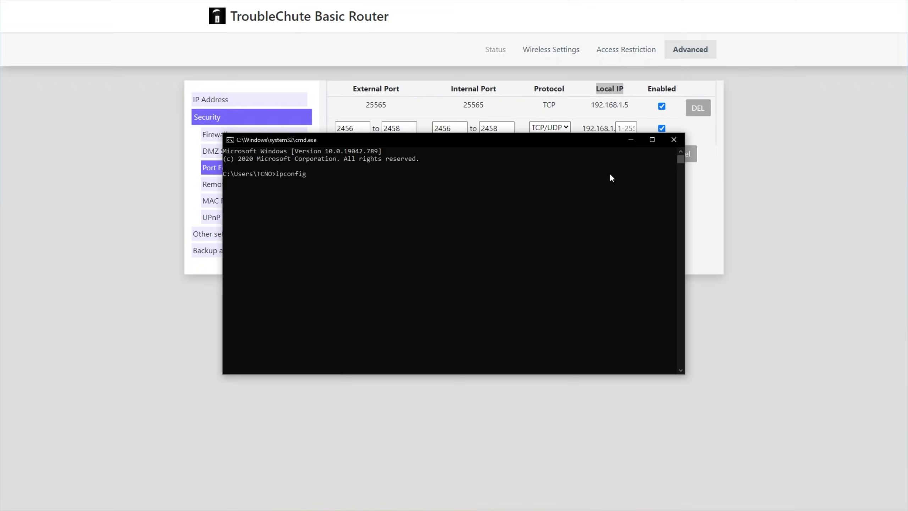
key("Return")
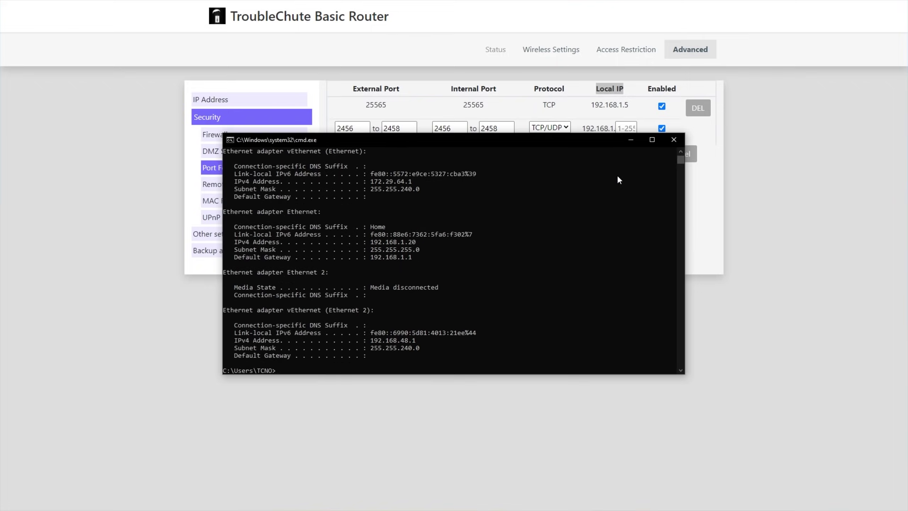
Highlight the IPv4 address 192.168.1.20 and gateway 192.168.1.1, then close the console.
left_click_drag(324, 212, 240, 242)
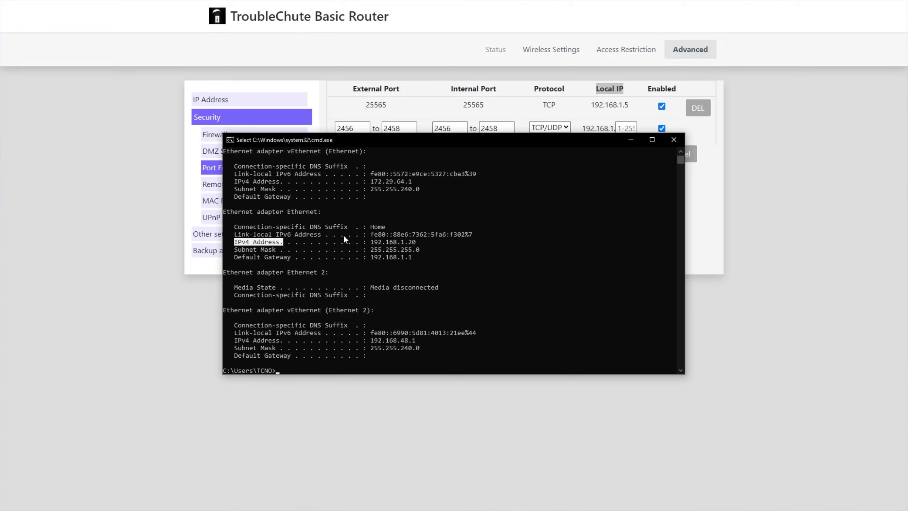
left_click_drag(371, 243, 372, 243)
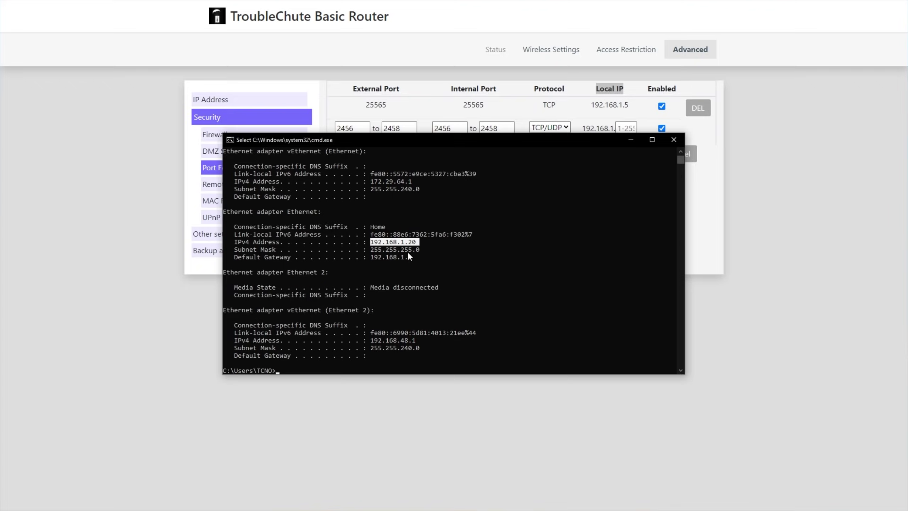
left_click_drag(237, 258, 292, 258)
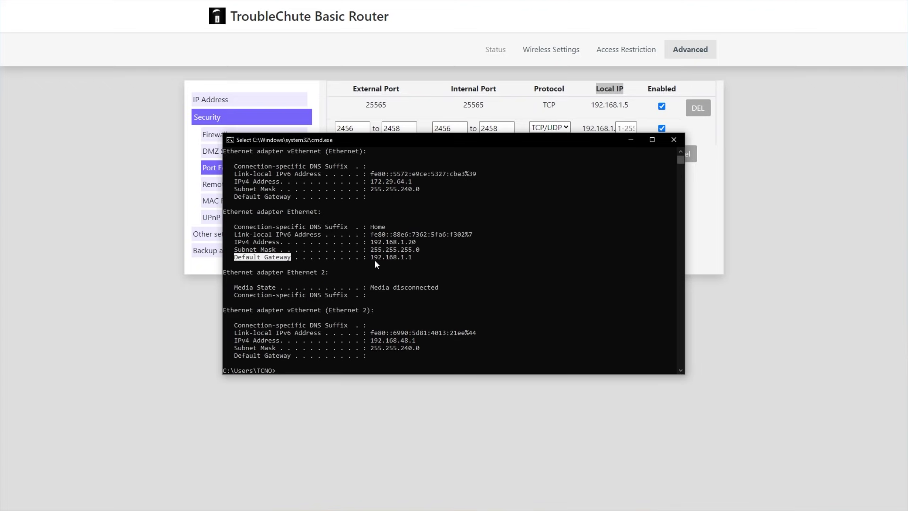
left_click_drag(367, 258, 406, 259)
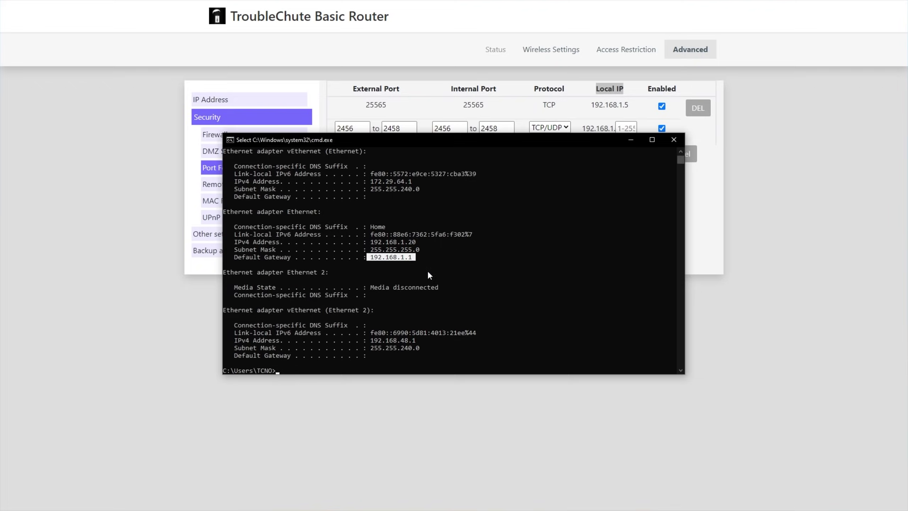
left_click_drag(399, 243, 402, 243)
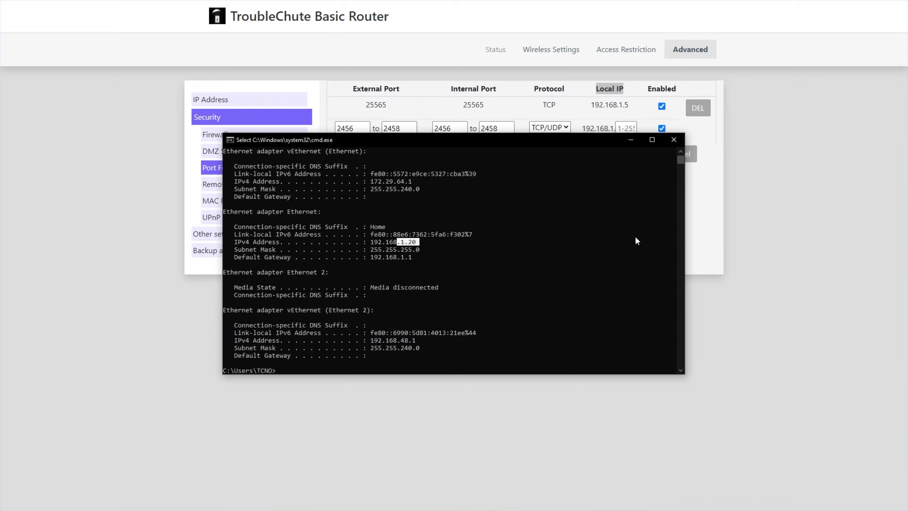
left_click(674, 139)
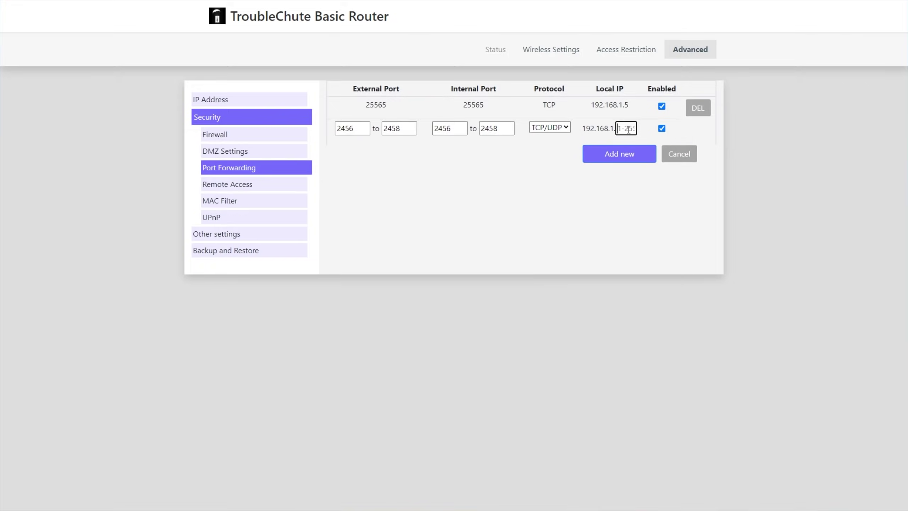
Enter 20 as the Local IP's last octet and add the 2456-2458 TCP/UDP rule for 192.168.1.20.
type("20")
left_click(634, 157)
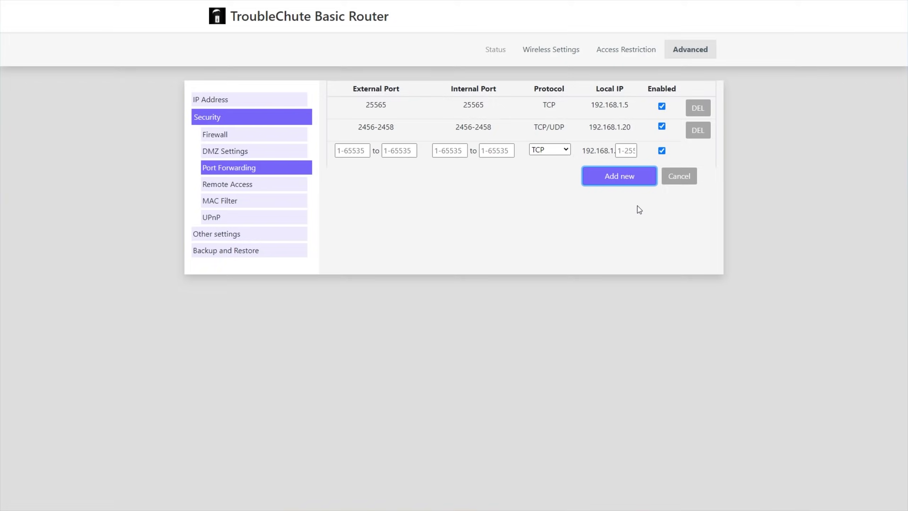
left_click_drag(588, 128, 633, 133)
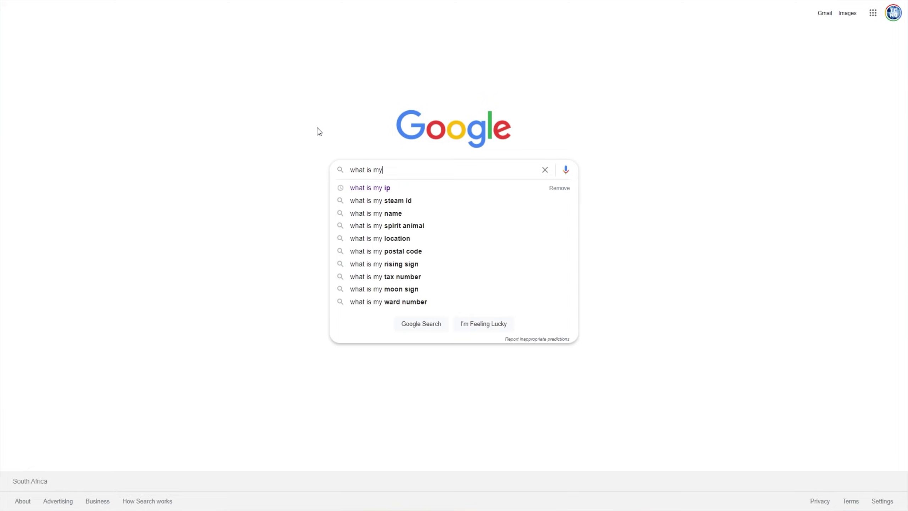
Search Google for 'what is my ip' using the suggested query.
type("p")
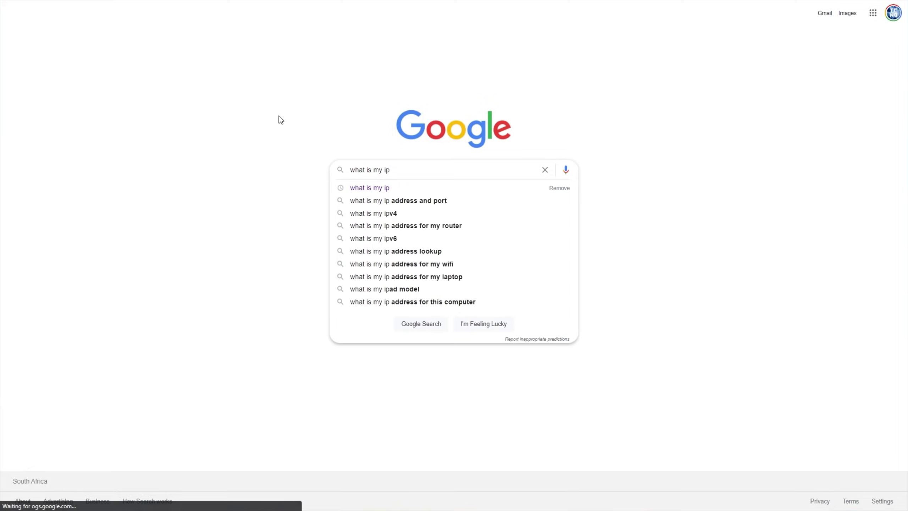
left_click(279, 116)
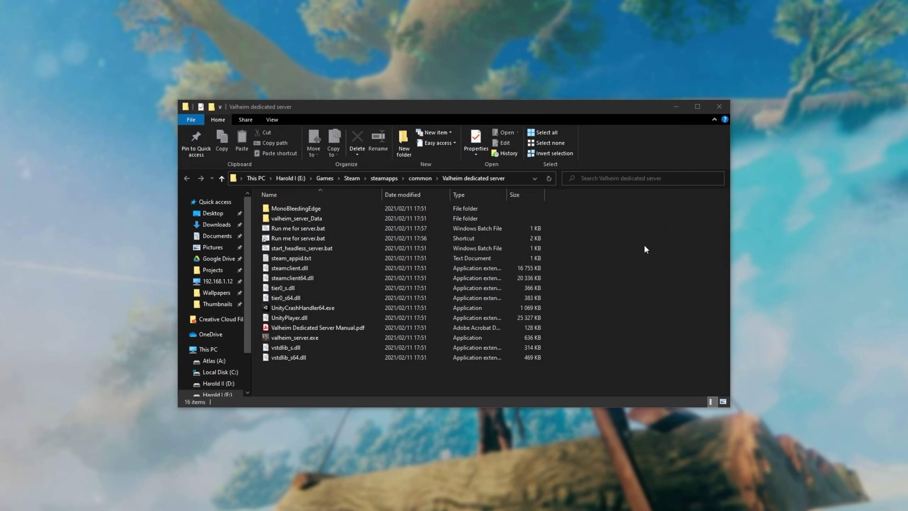
Launch 'Run me for server.bat' from the Valheim server folder and move its console aside.
left_click(629, 274)
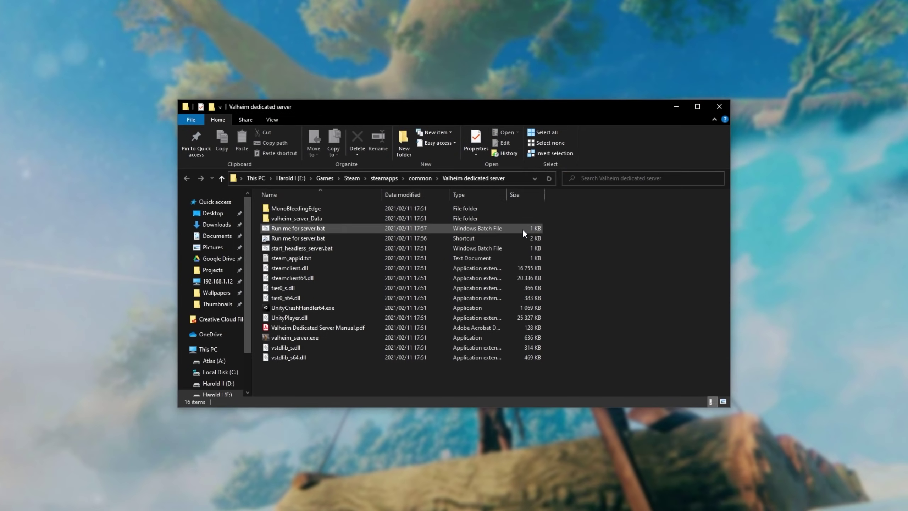
double_click(522, 228)
left_click_drag(219, 0, 528, 143)
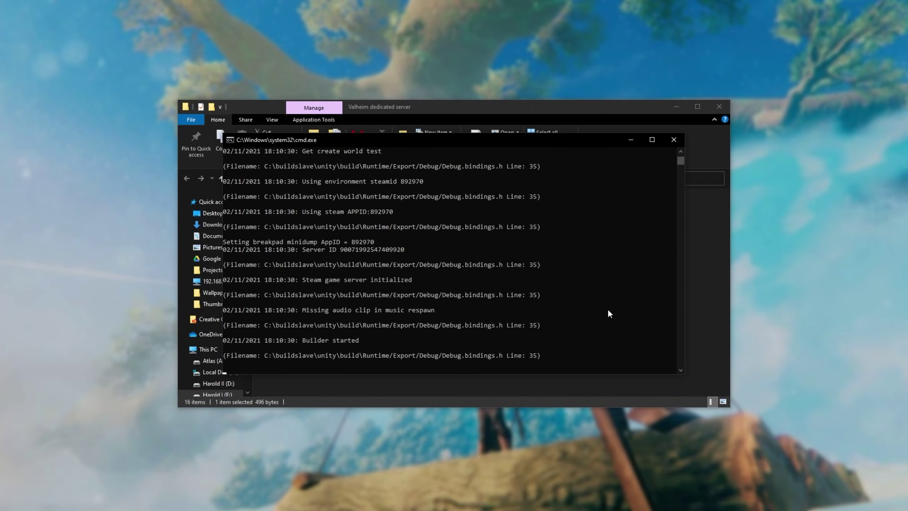
left_click_drag(489, 140, 169, 307)
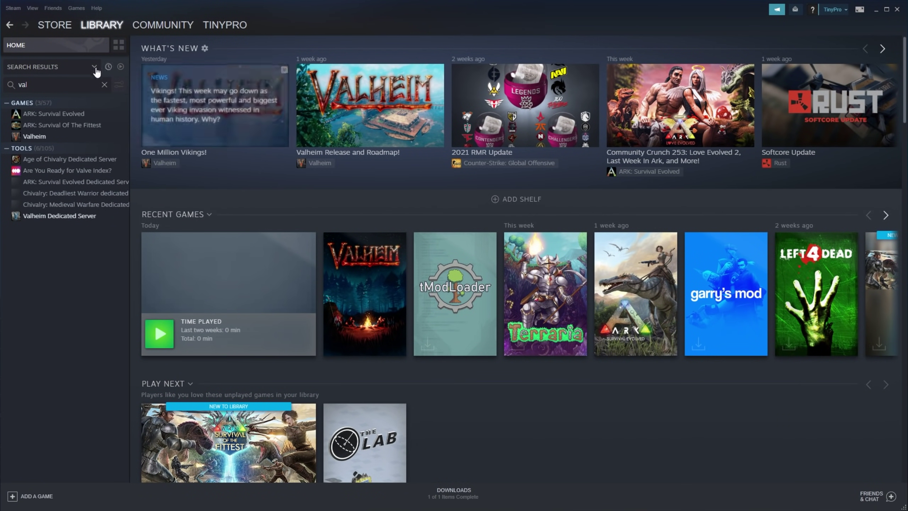
Open Steam's game server browser on the Favorites list.
left_click(33, 8)
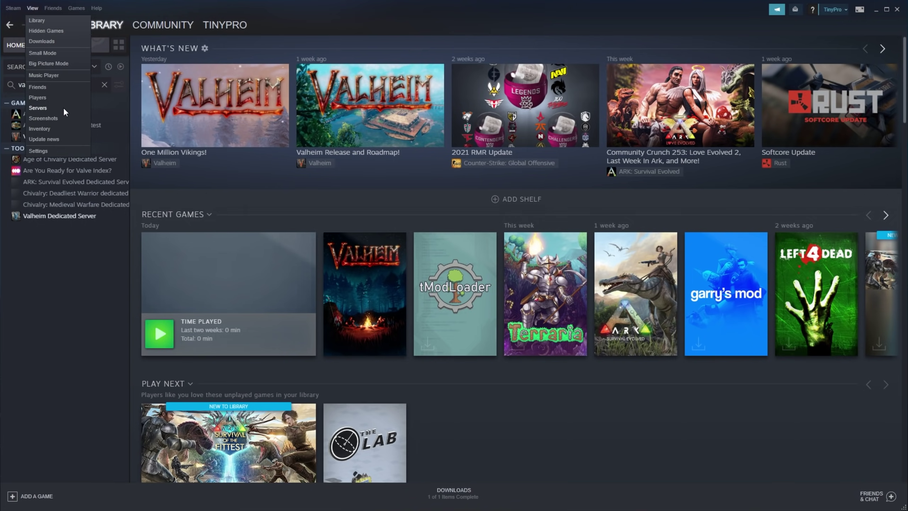
left_click(64, 109)
left_click(180, 93)
left_click(211, 90)
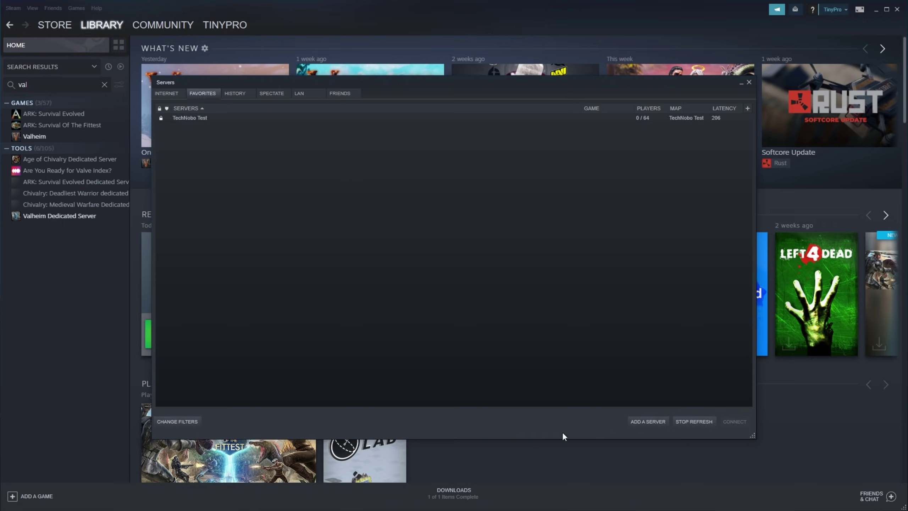
Add a server by address, searching localhost:2456 and then localhost:2457.
left_click(650, 422)
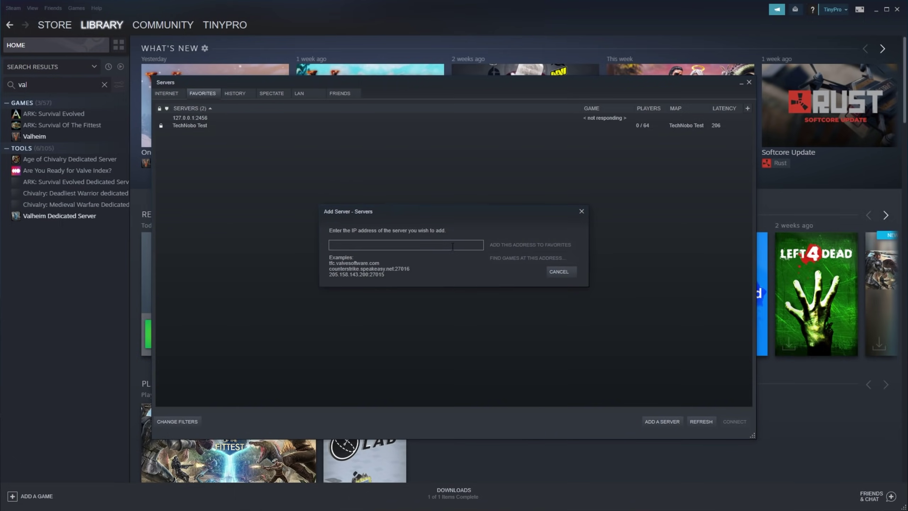
type("127")
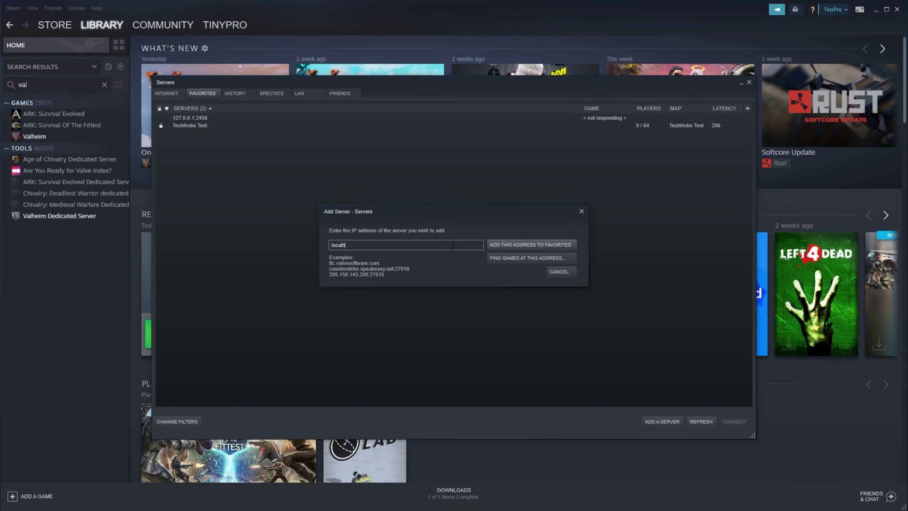
type(".0.0.1")
key("ctrl+a")
key("BackSpace")
type("localhost:2456")
left_click(515, 259)
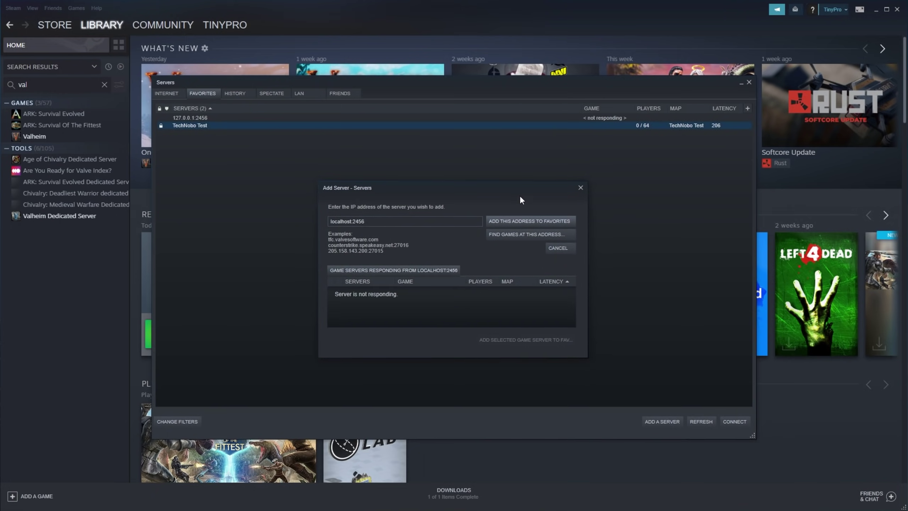
left_click(411, 217)
key("BackSpace")
type("7")
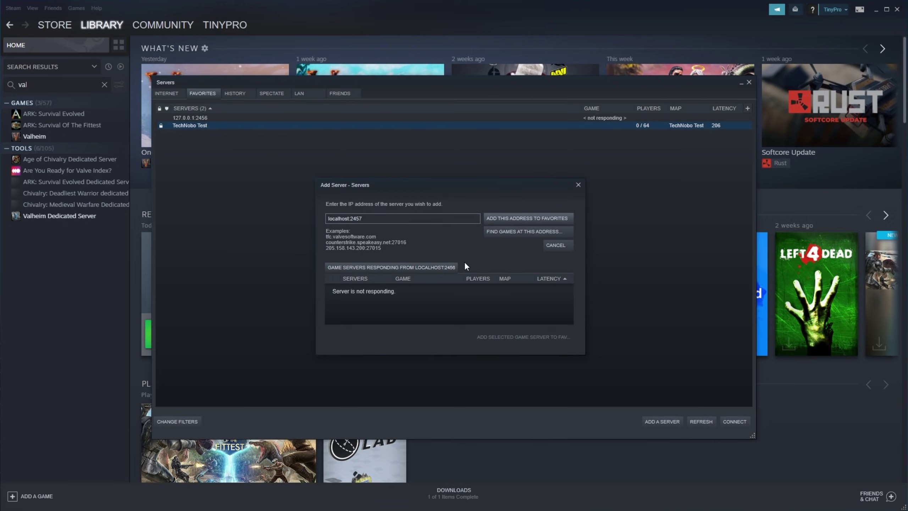
left_click(505, 231)
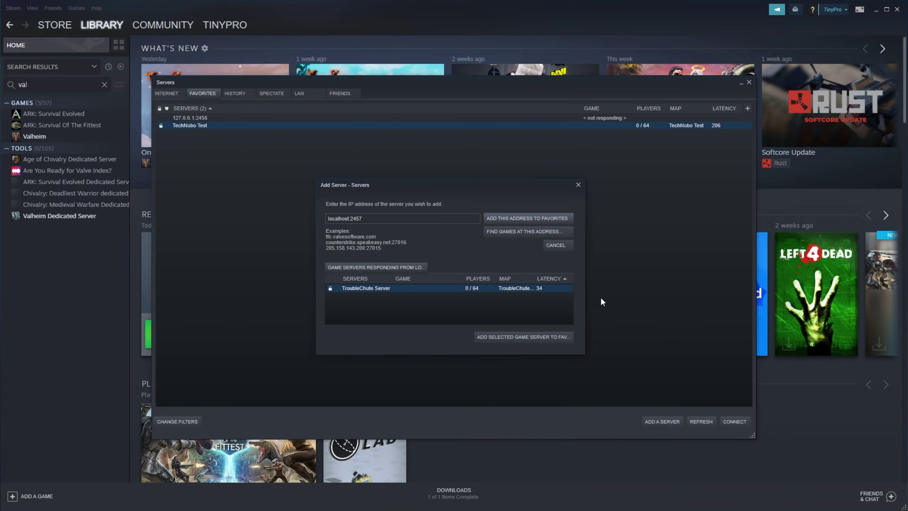
Save TroubleChute Server as a favourite, refresh the list and join it.
left_click(528, 337)
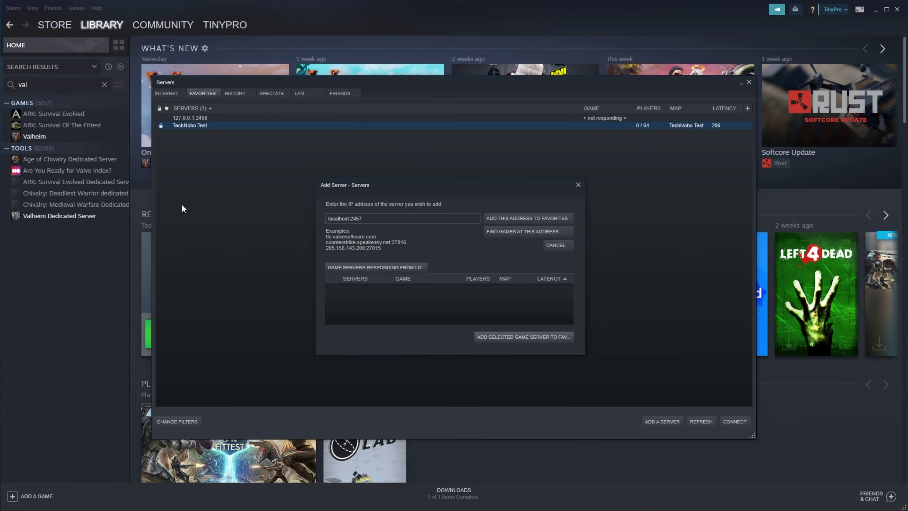
left_click(578, 184)
left_click(703, 422)
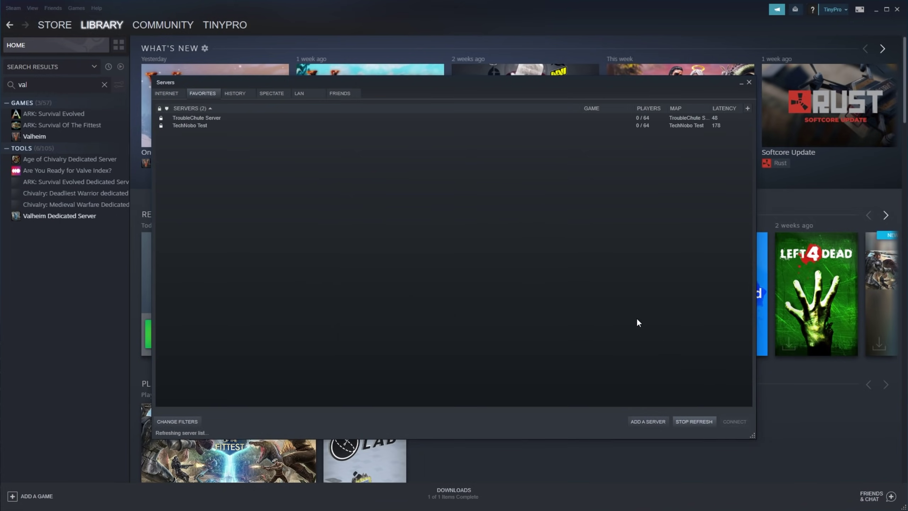
double_click(247, 125)
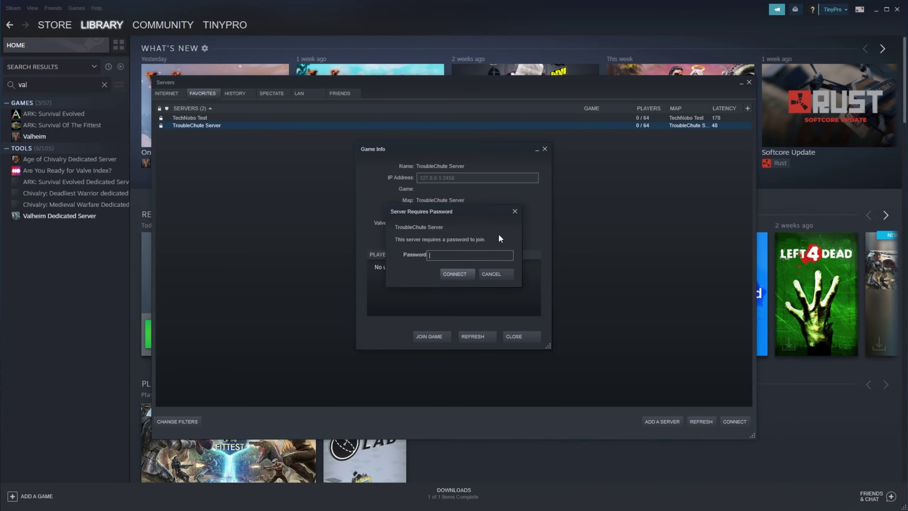
Enter the server password and join TroubleChute Server.
key("ctrl+v")
key("Return")
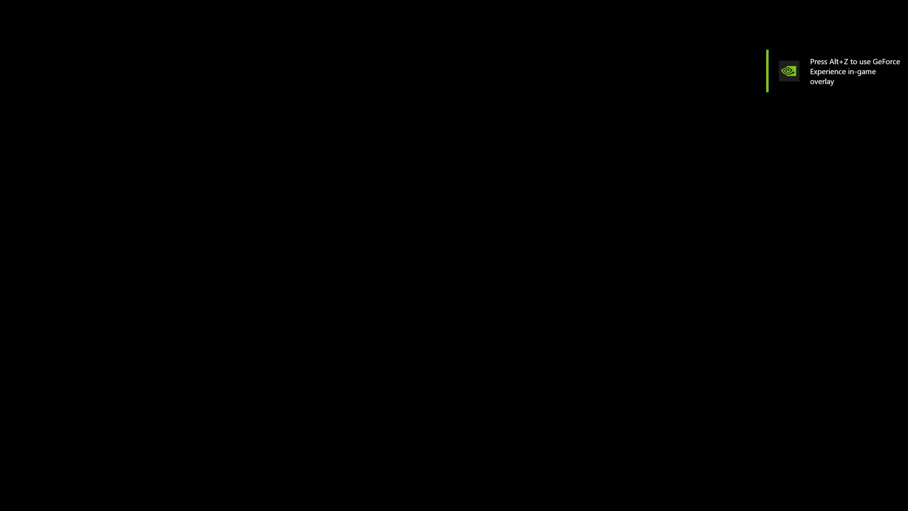
type("**********")
key("Return")
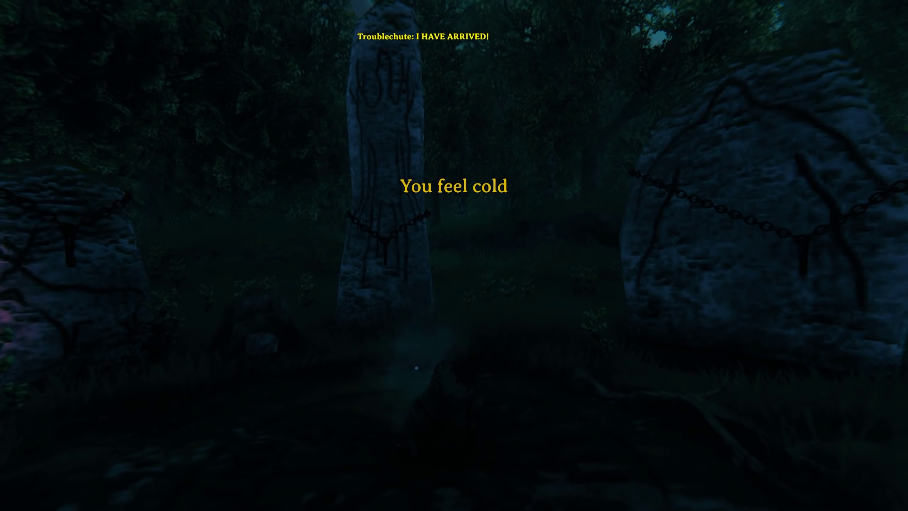
Walk from the spawn stones through the tall grass into the forest.
key("w")
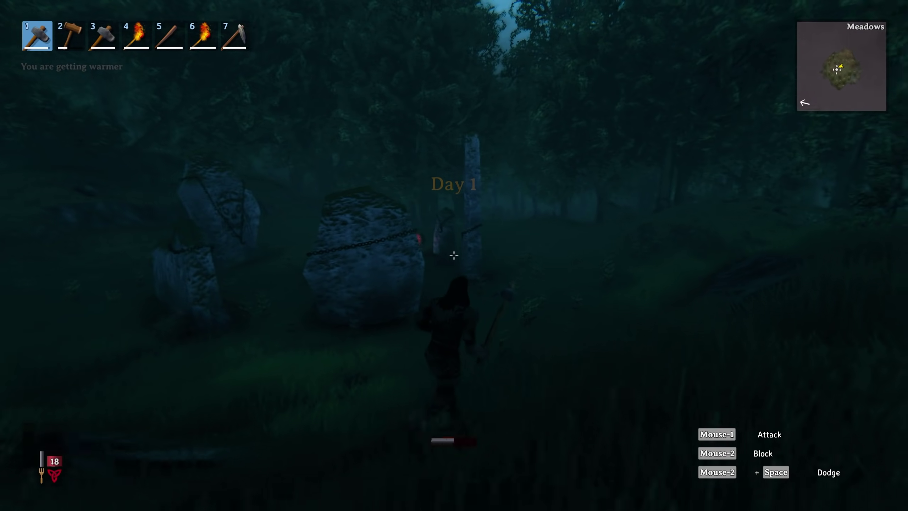
key("shift")
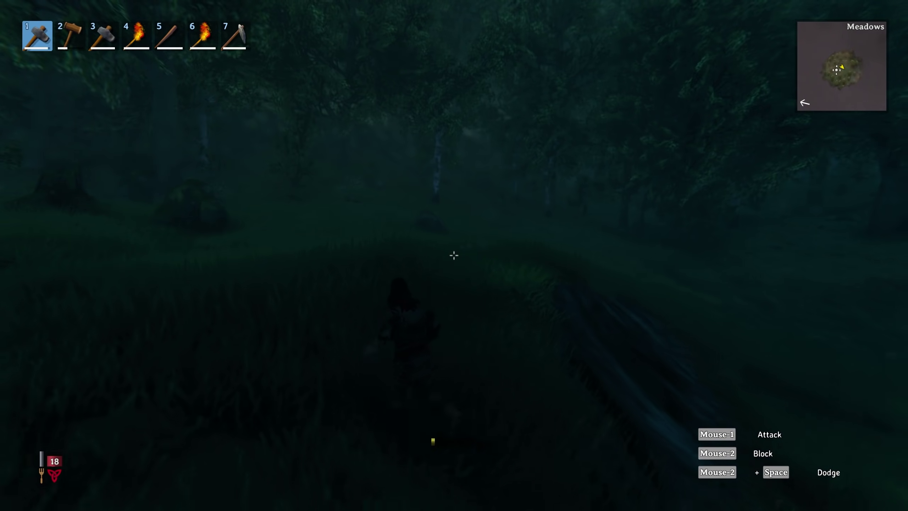
key("w")
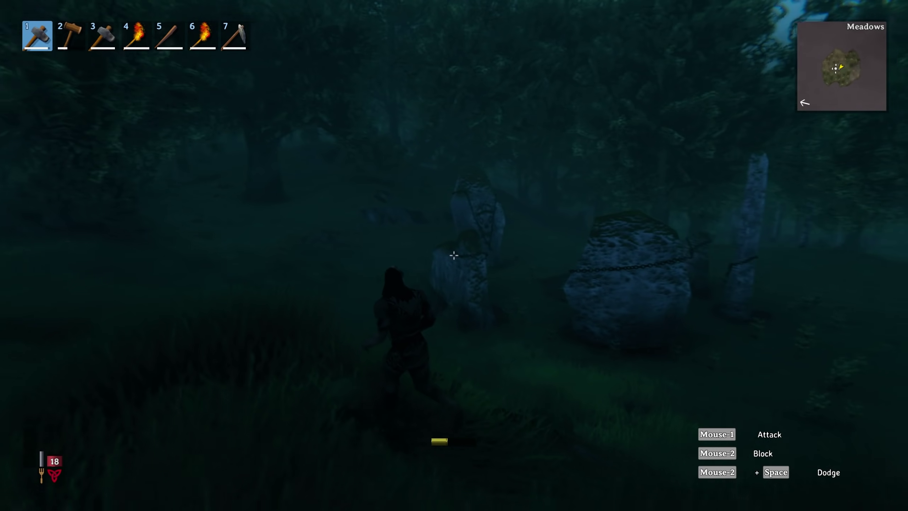
key("w")
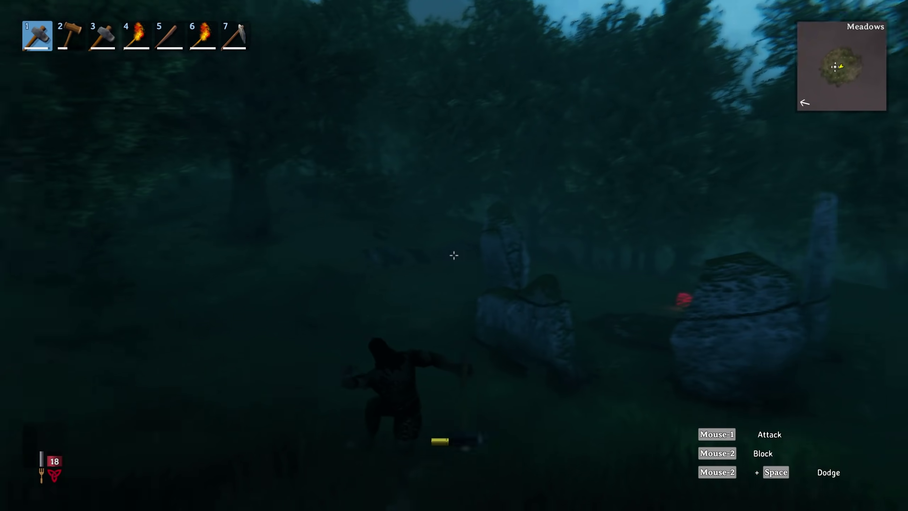
key("w")
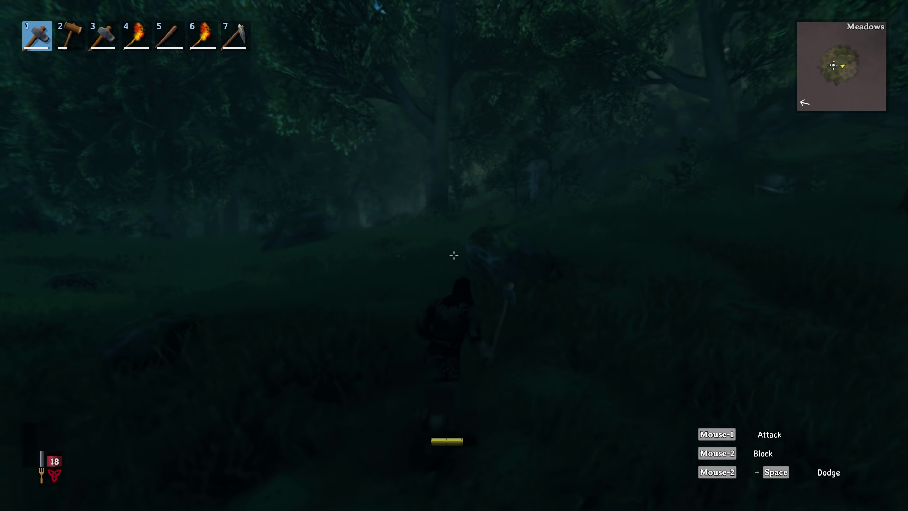
key("w")
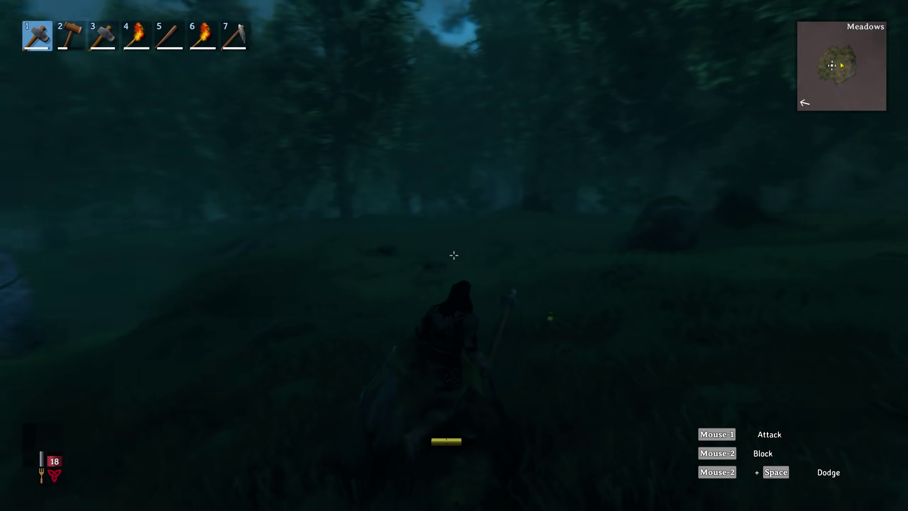
key("w")
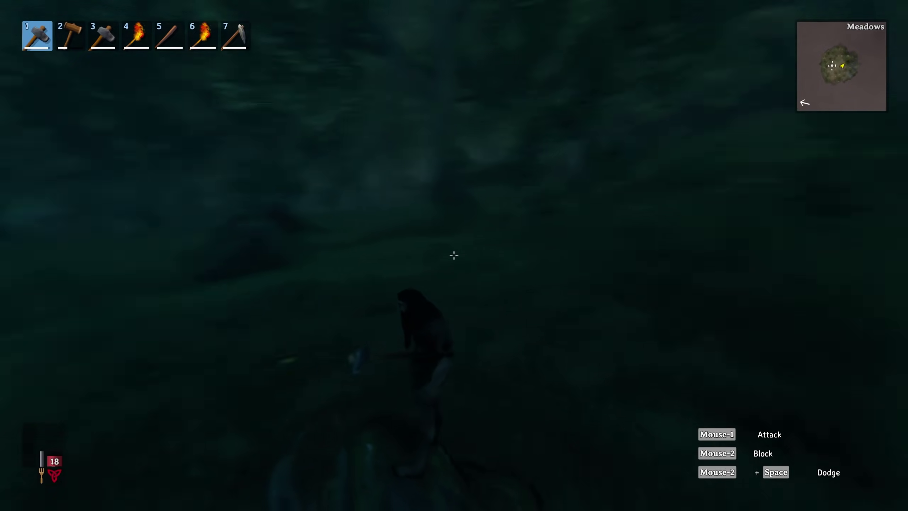
key("w")
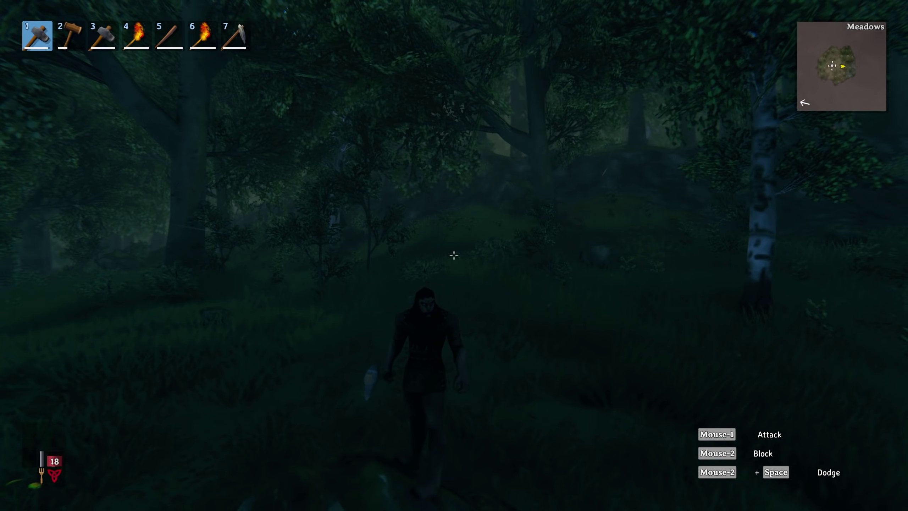
key("w")
key("w")
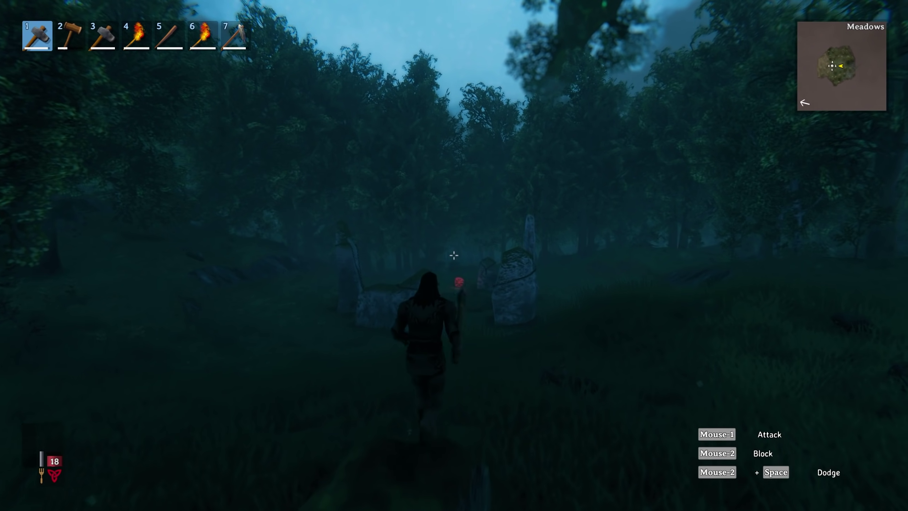
Swing the equipped tool, then run between the standing stones and the forest looking for wood.
left_click(453, 255)
key("w")
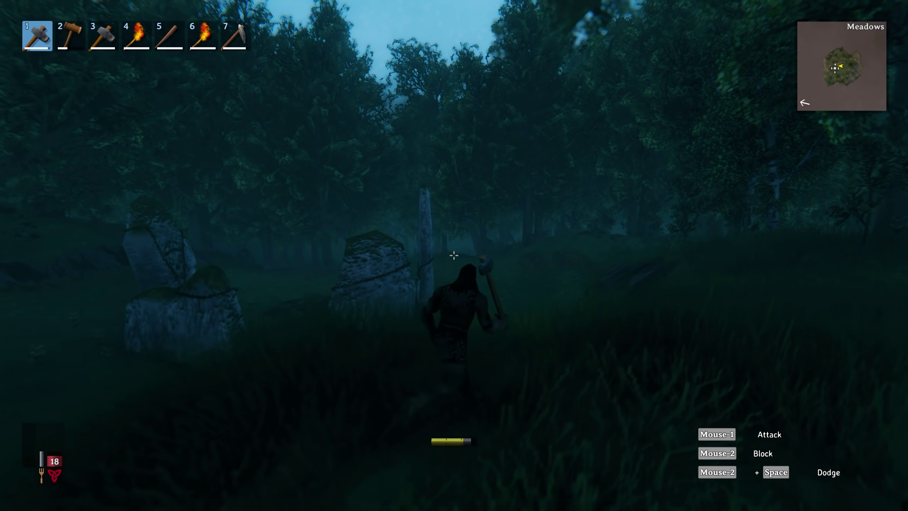
key("w")
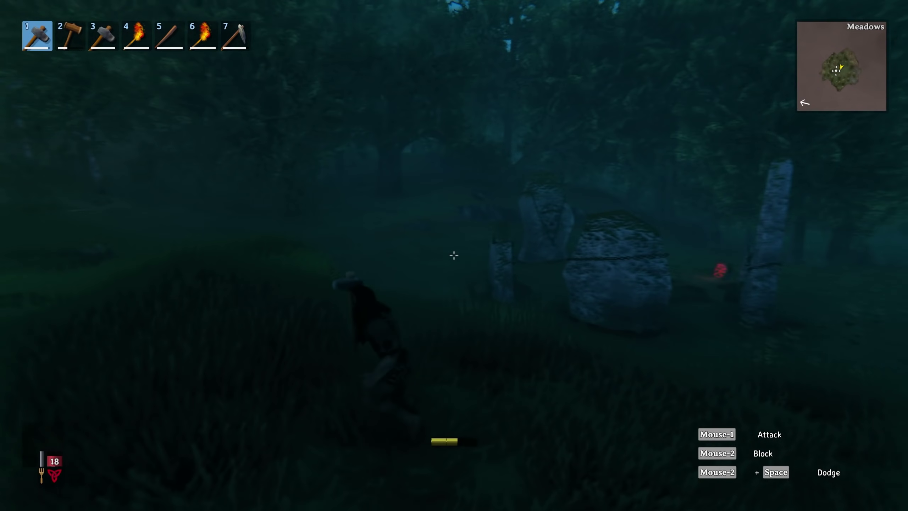
key("w")
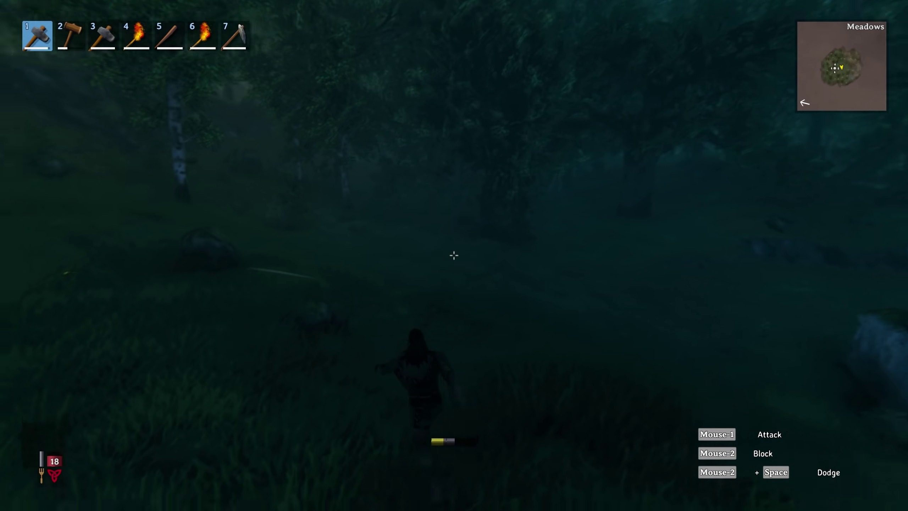
key("w")
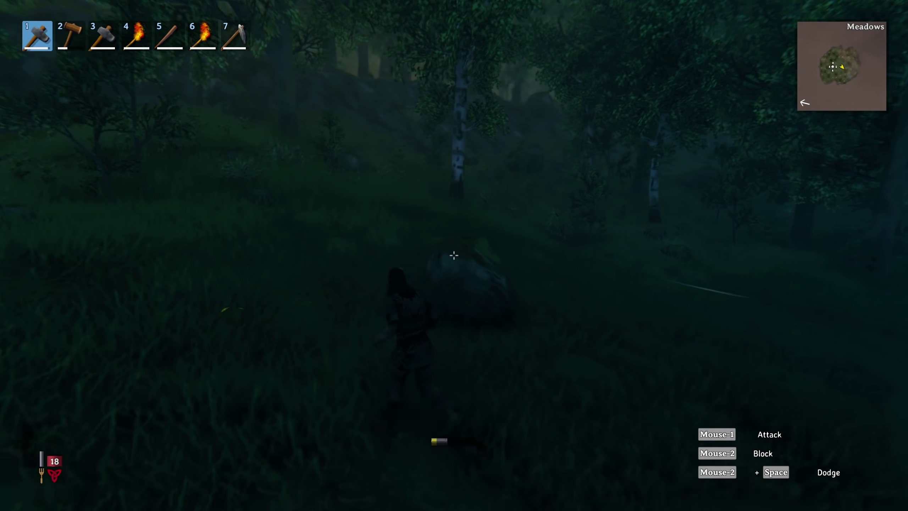
key("w")
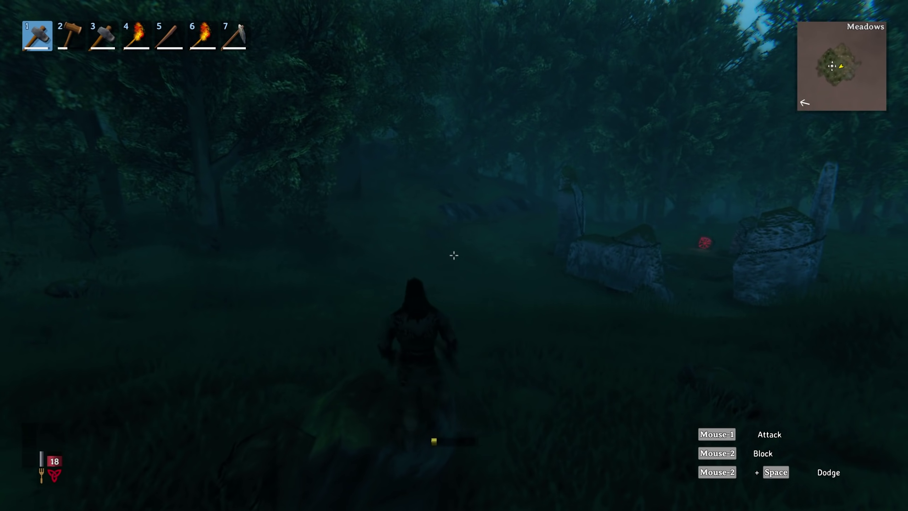
key("w")
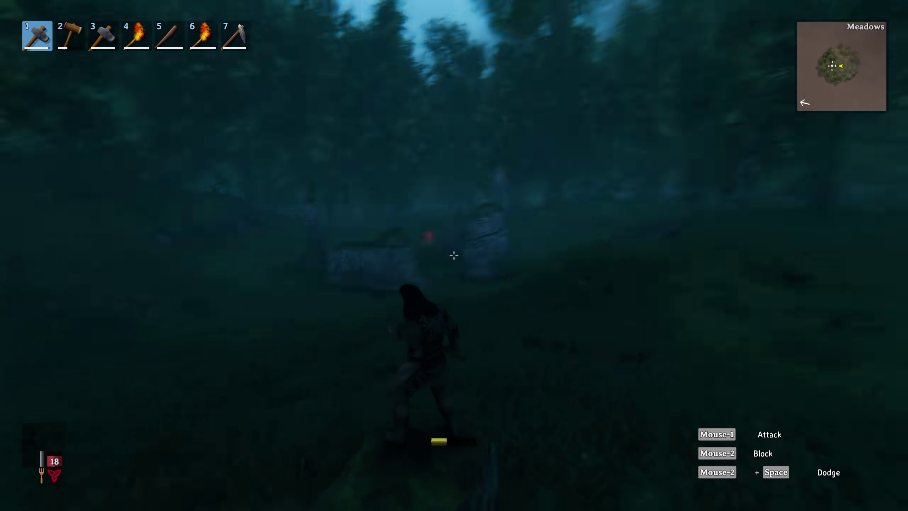
key("w")
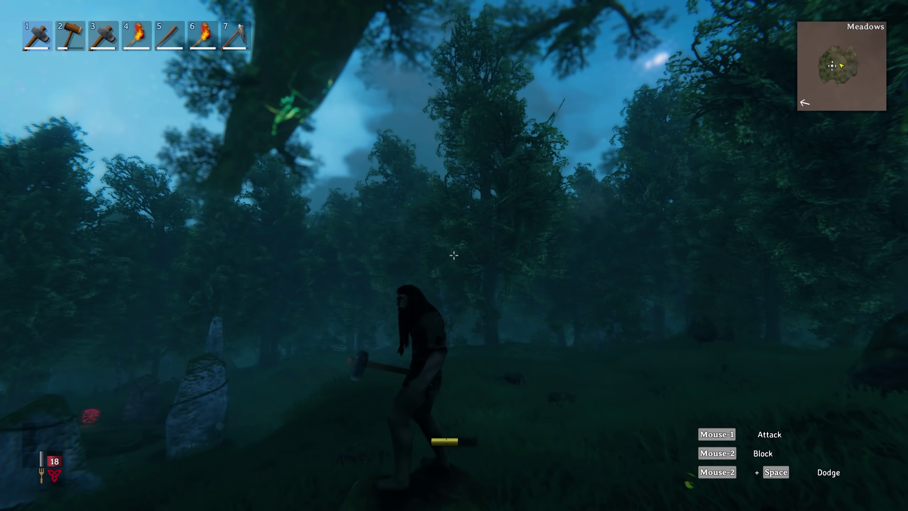
key("s")
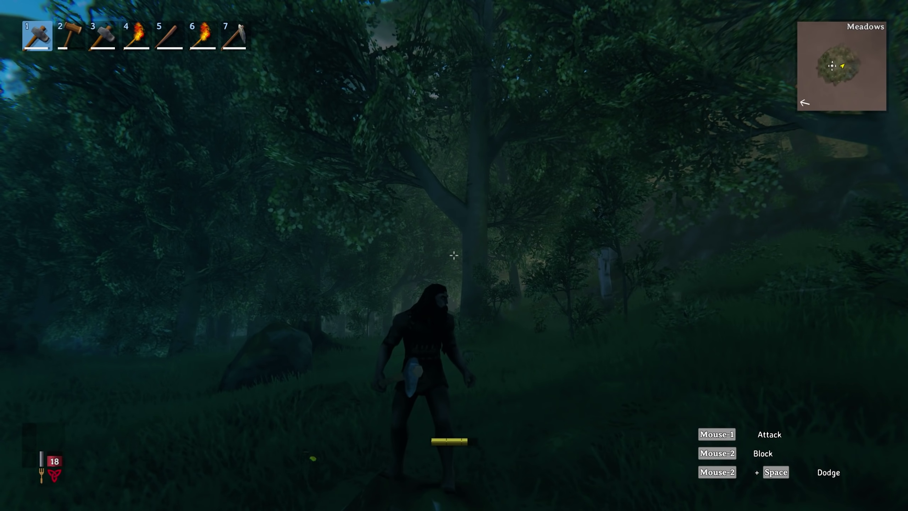
key("w")
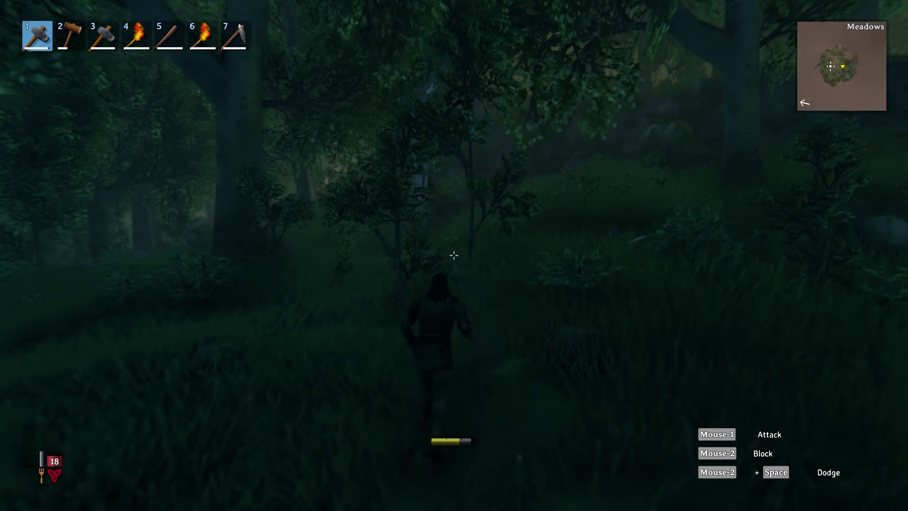
Chop a bush and a Beech tree to collect wood.
left_click(453, 255)
left_click(453, 255)
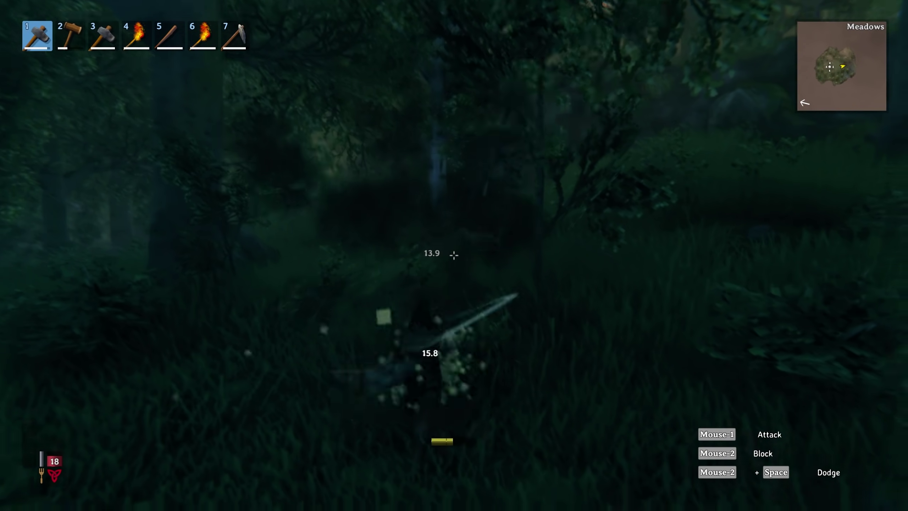
key("w")
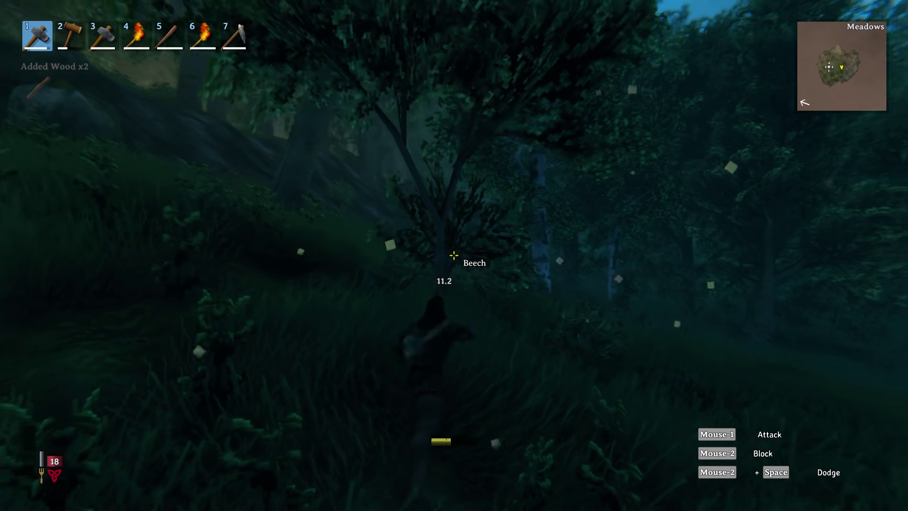
left_click(454, 255)
left_click(453, 255)
Walk through the foggy meadow back toward the rocks and standing stones.
key("w")
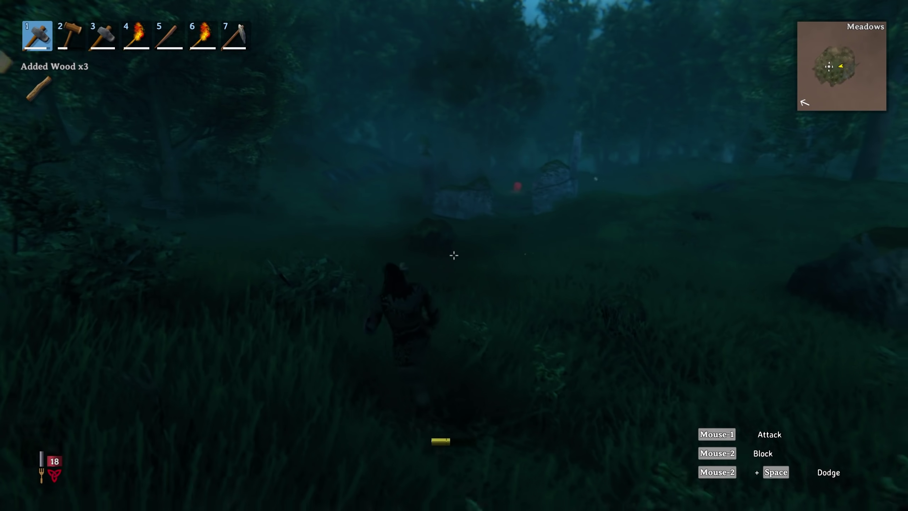
key("w")
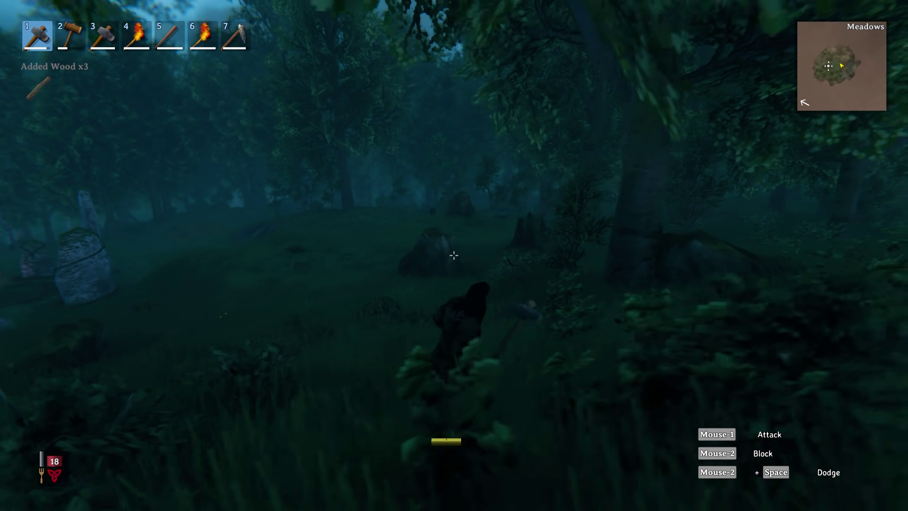
key("w")
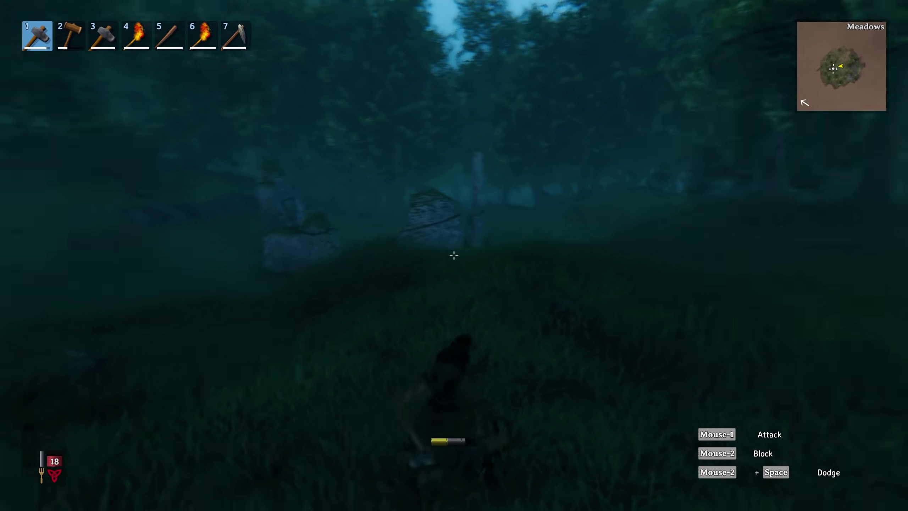
key("w")
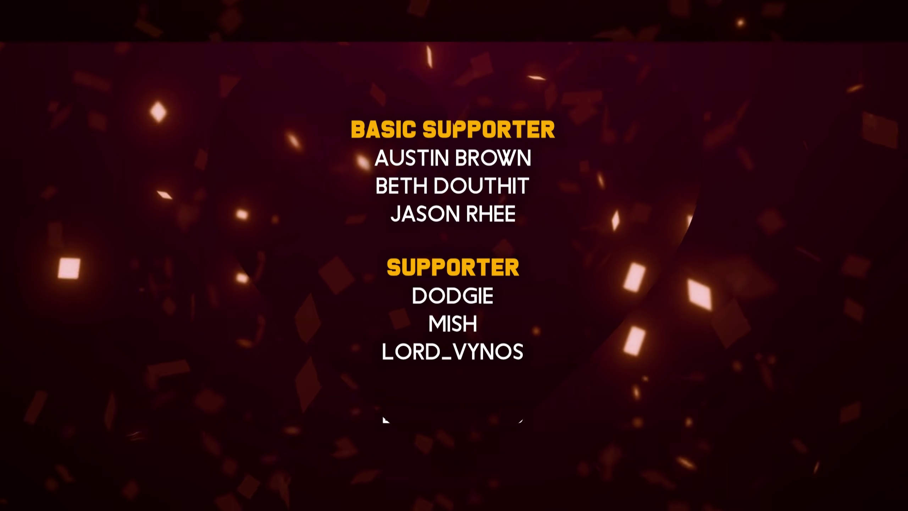